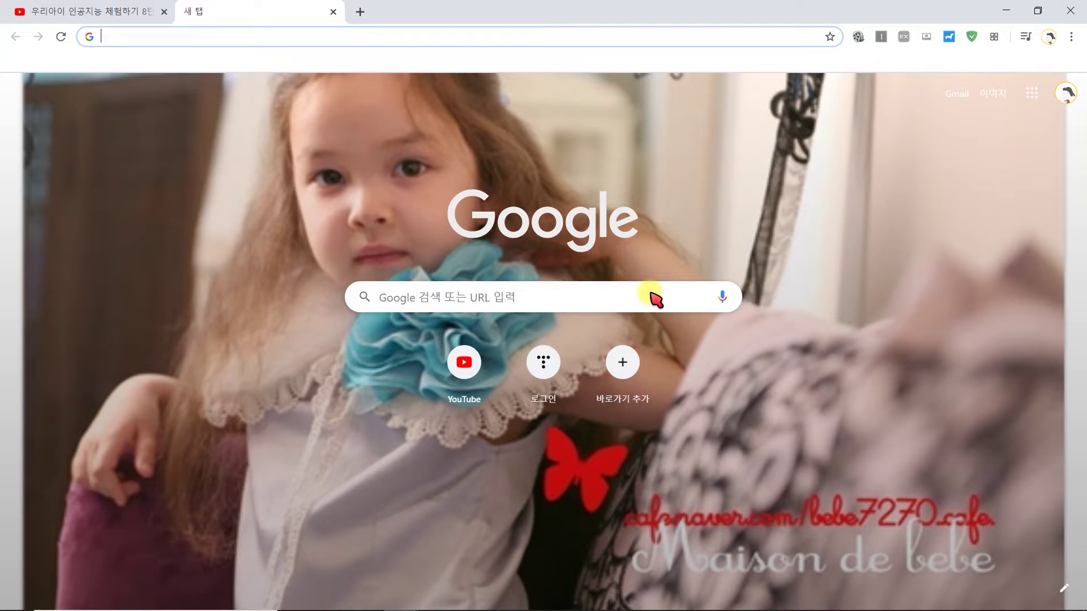
Step: Search Google for "kscreenpen 네비게이터"
click(581, 300)
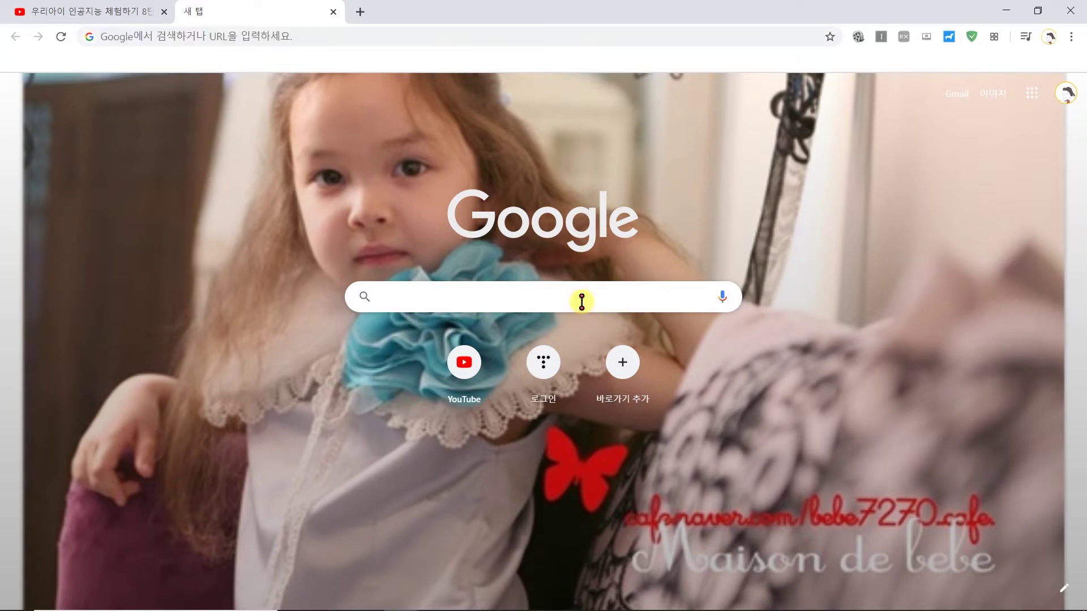
text(k)
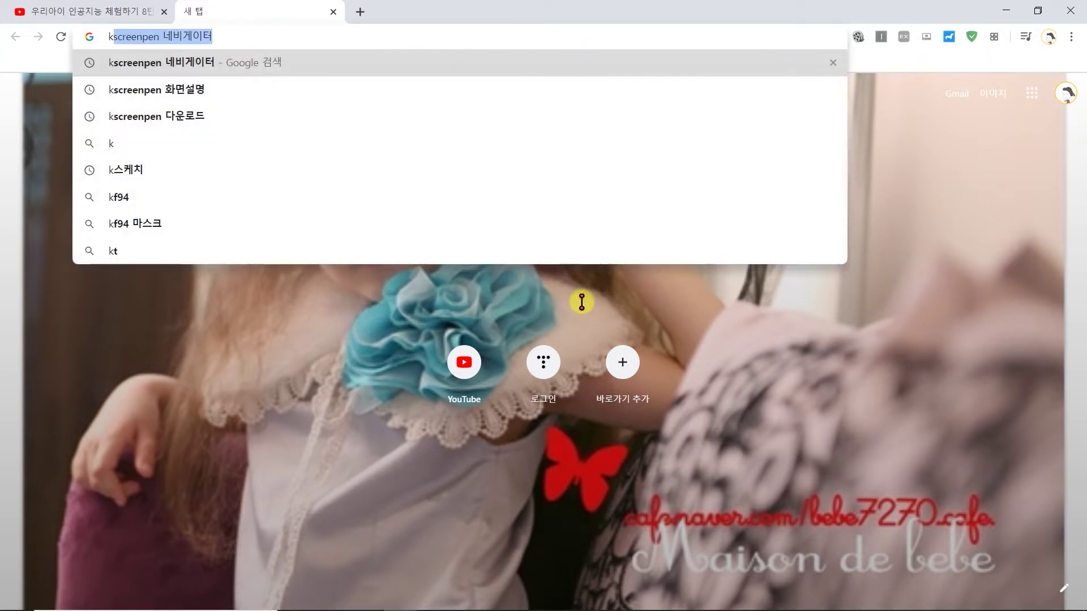
text(screen)
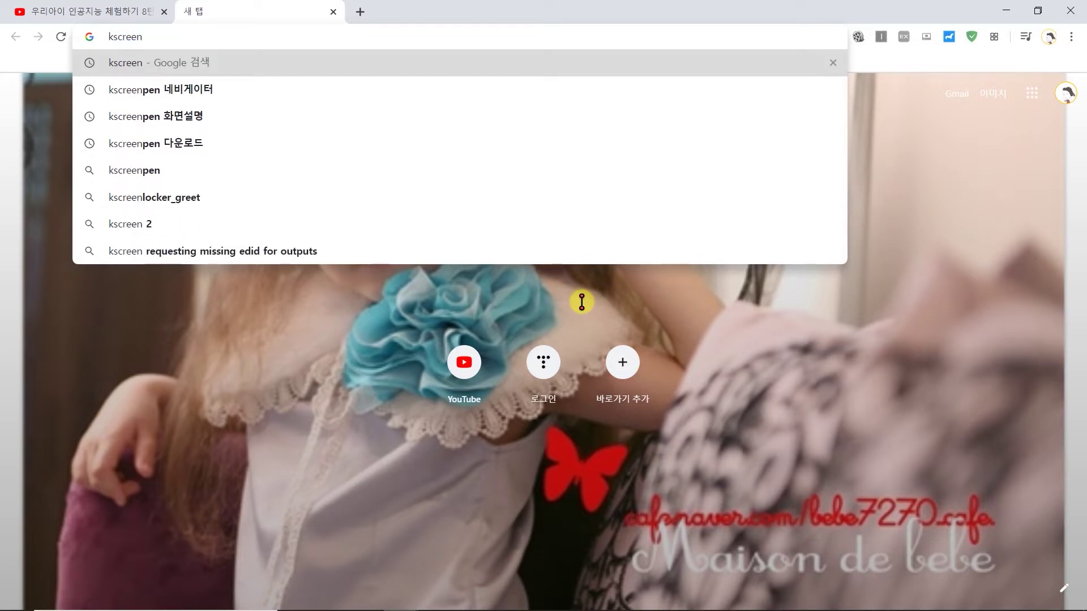
text(pen)
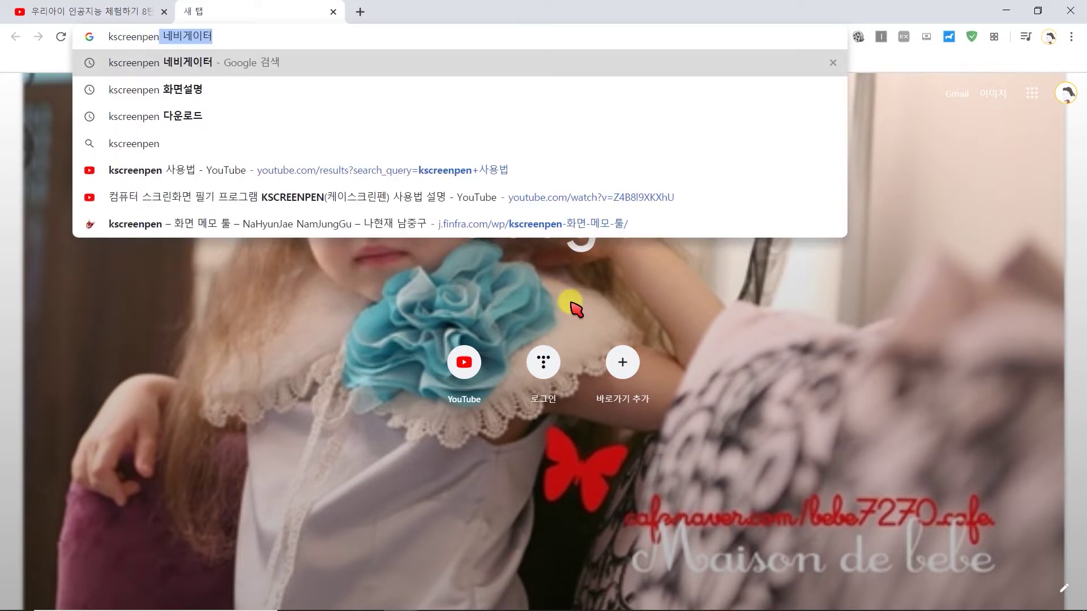
key(Return)
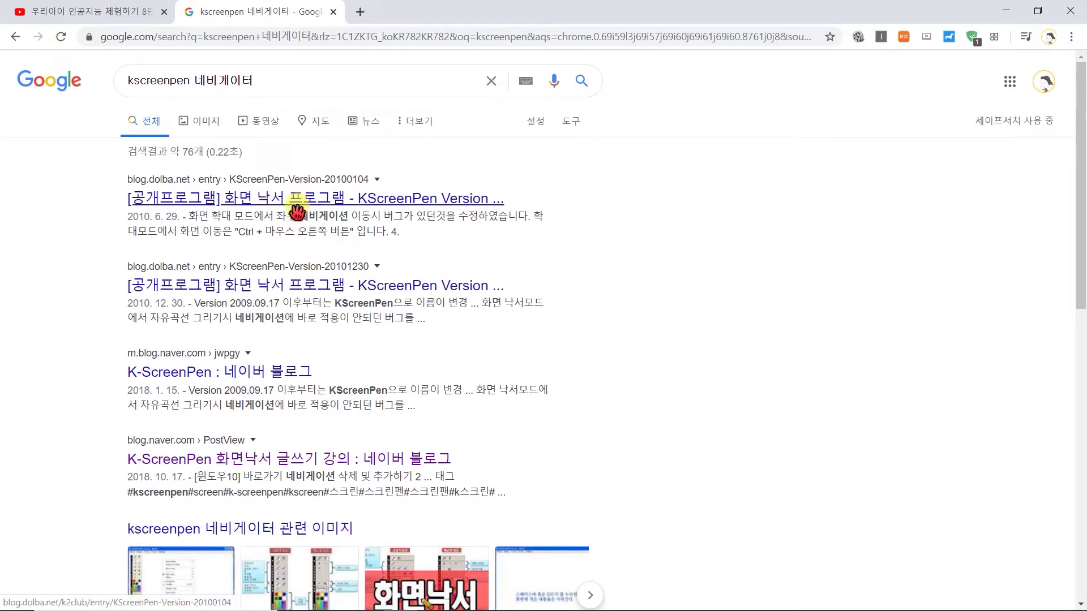
Step: Try the download link in the "K-ScreenPen : 네이버 블로그" post, and return to the search results
scroll(164, 406, down, 1)
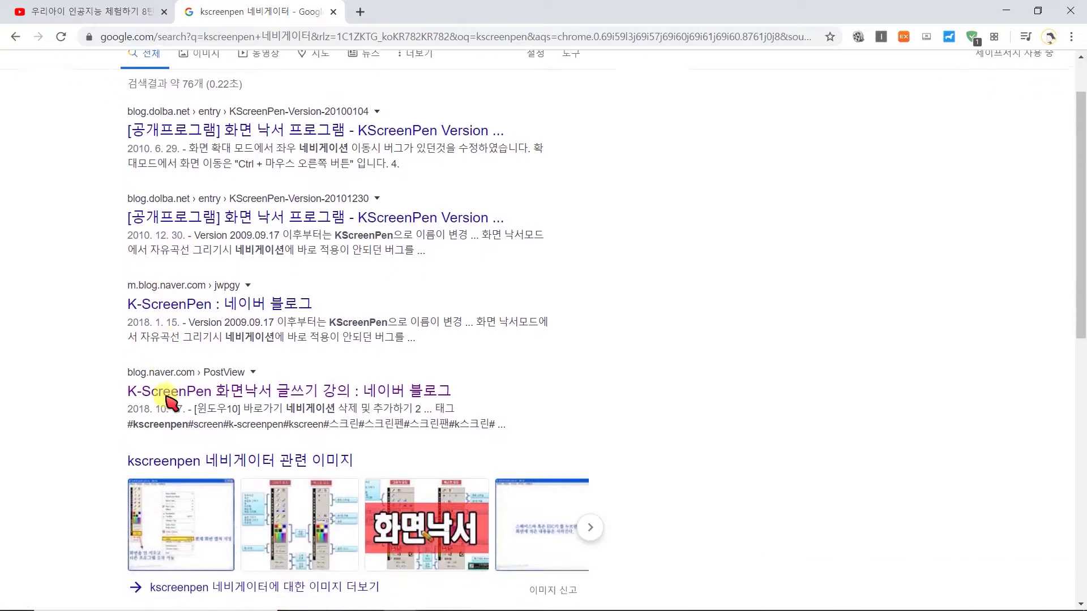
click(202, 309)
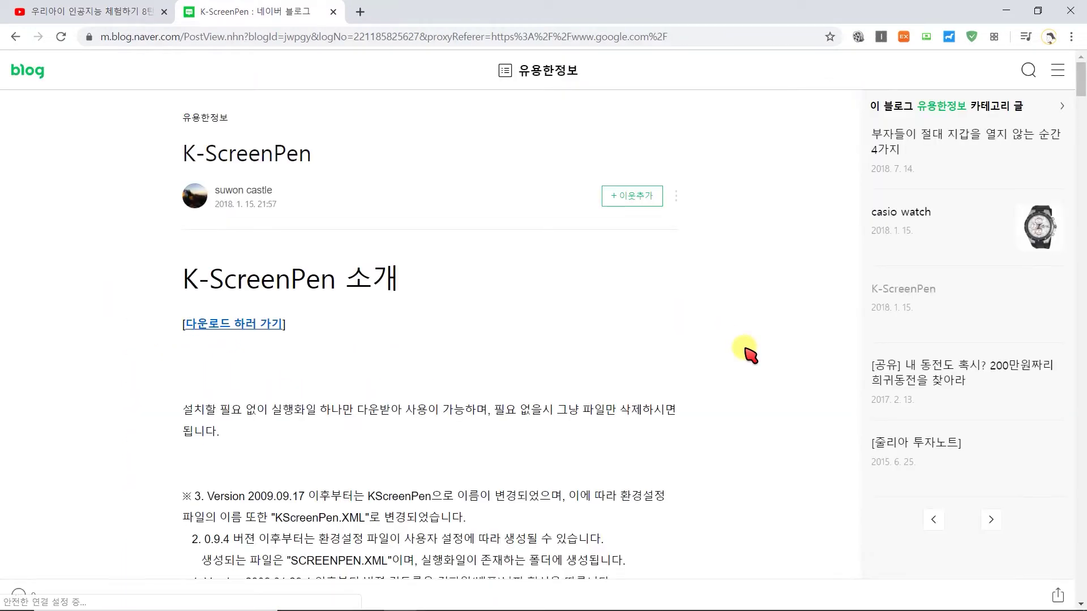
click(248, 326)
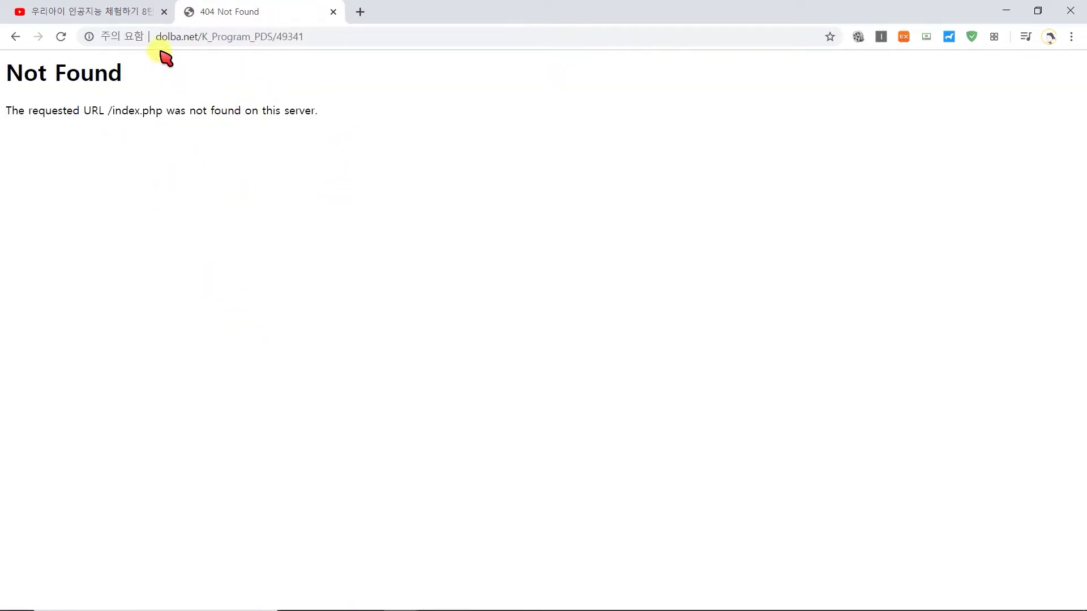
click(15, 37)
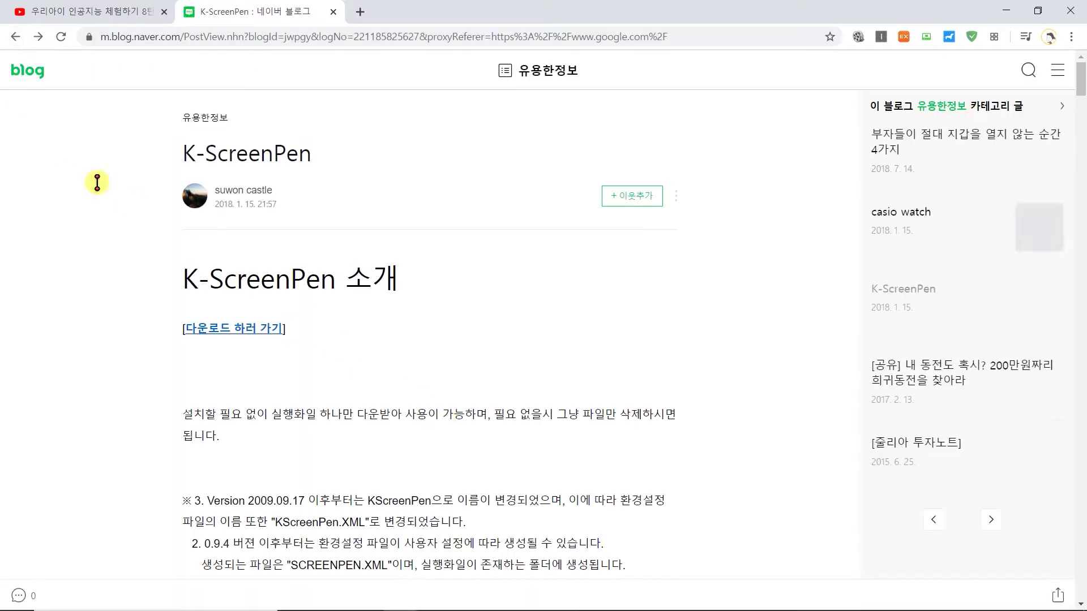
click(15, 37)
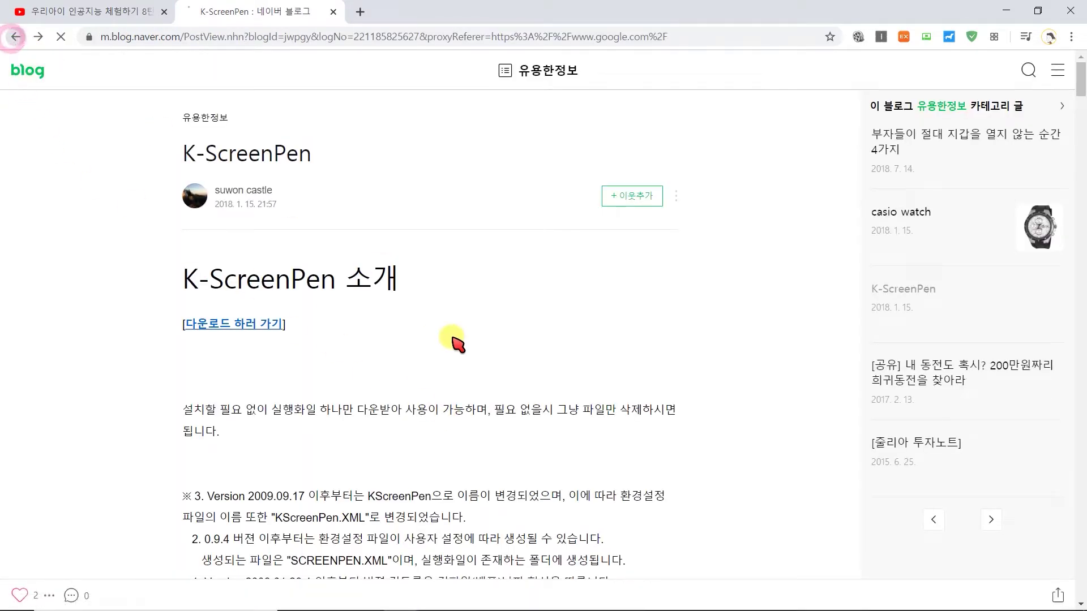
Step: Open the "K-ScreenPen 화면낙서 글쓰기 강의" blog post and save its attachment KScreenPen.zip to the PC
scroll(469, 294, down, 2)
click(338, 260)
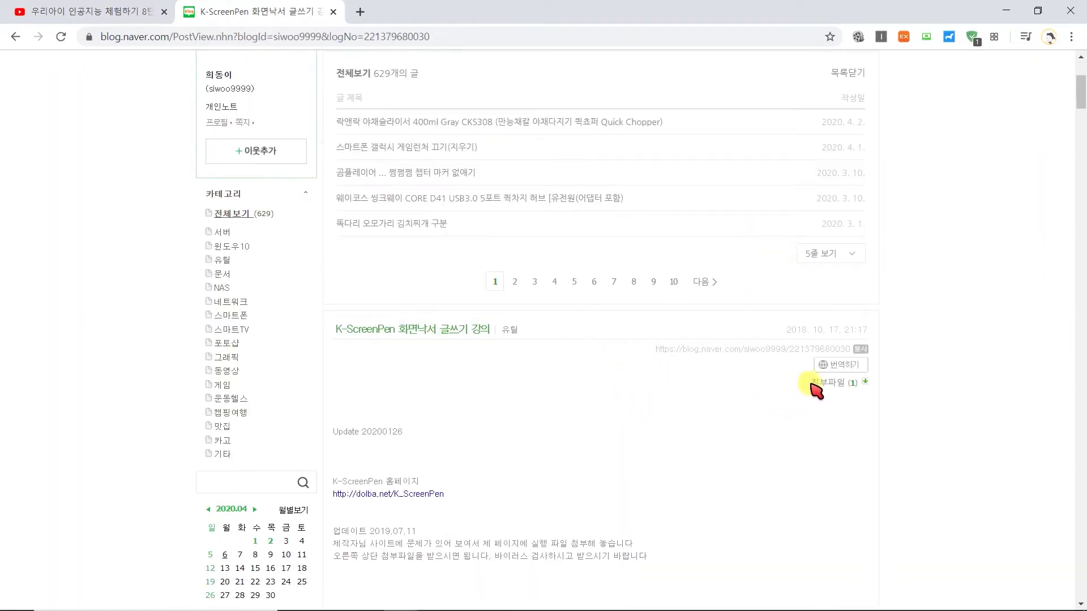
click(826, 383)
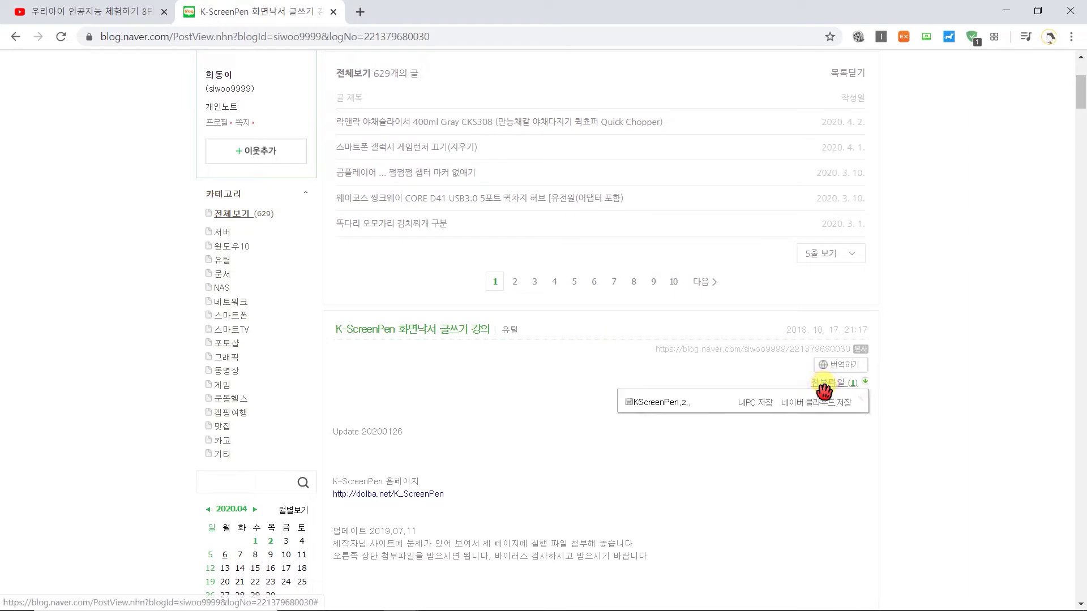
click(765, 404)
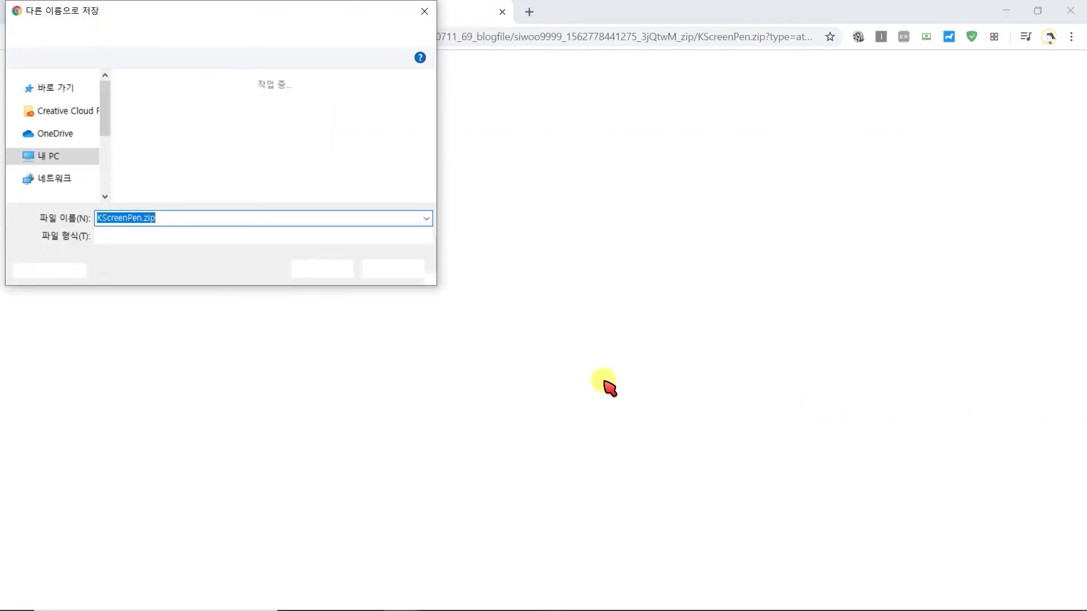
click(314, 272)
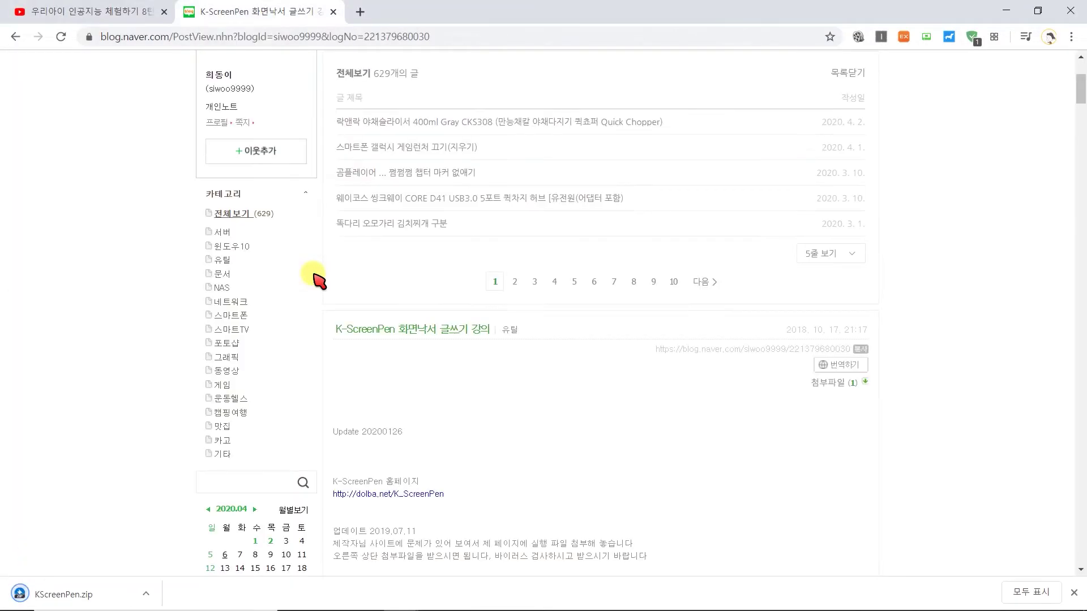
Step: Extract all files of KScreenPen.zip into a KScreenPen folder on the desktop and close the archive program
click(85, 594)
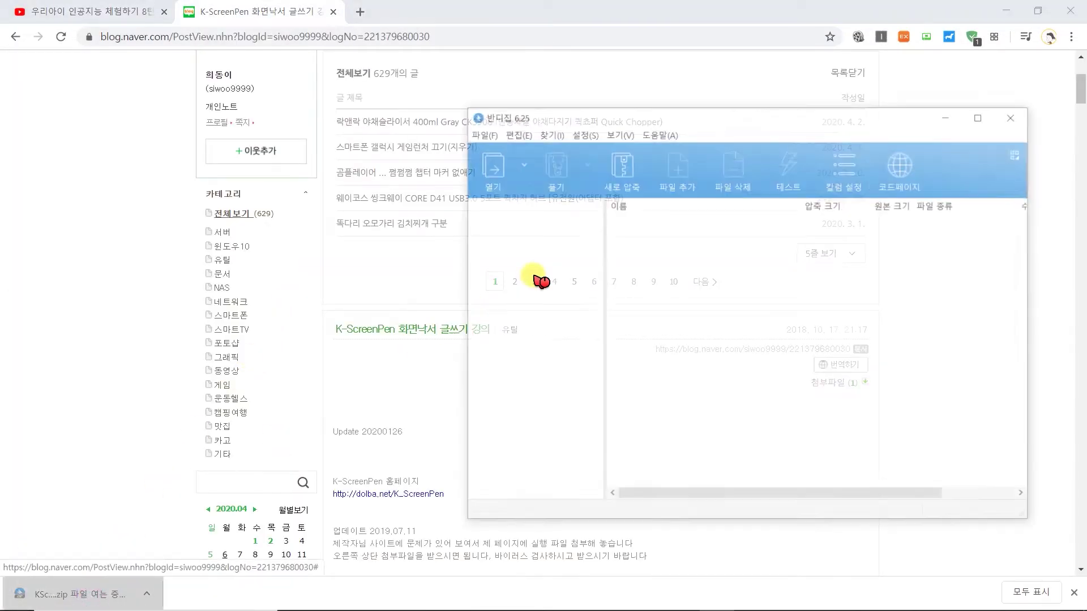
click(553, 165)
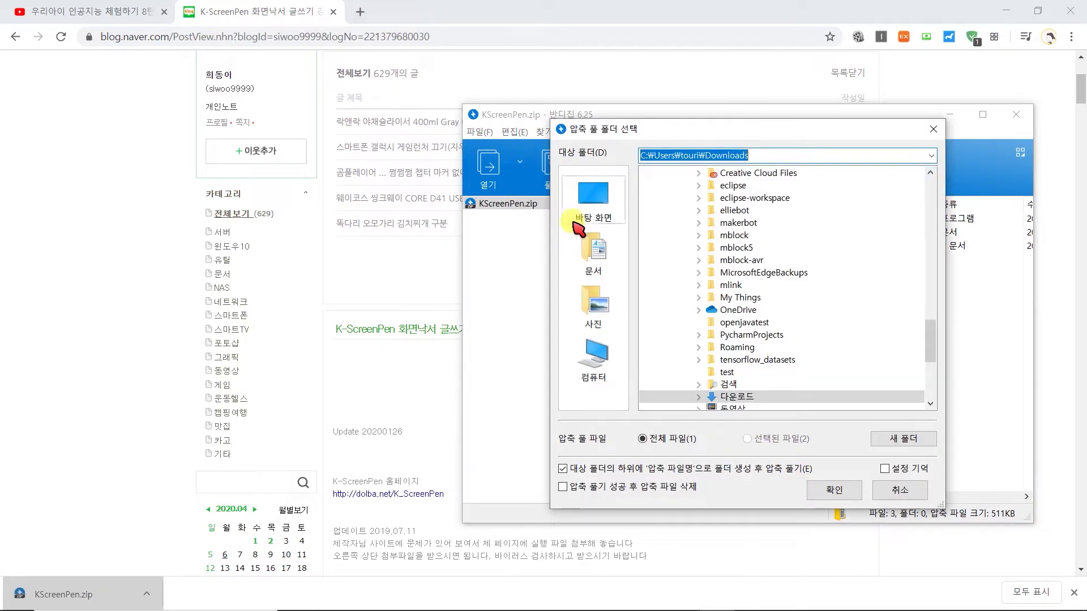
click(831, 490)
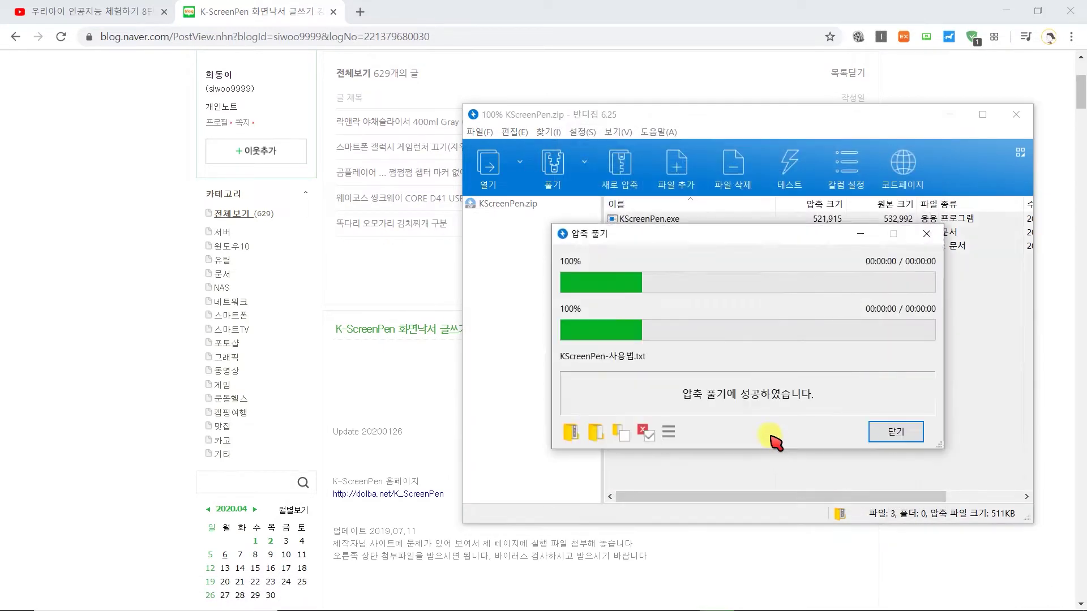
click(884, 432)
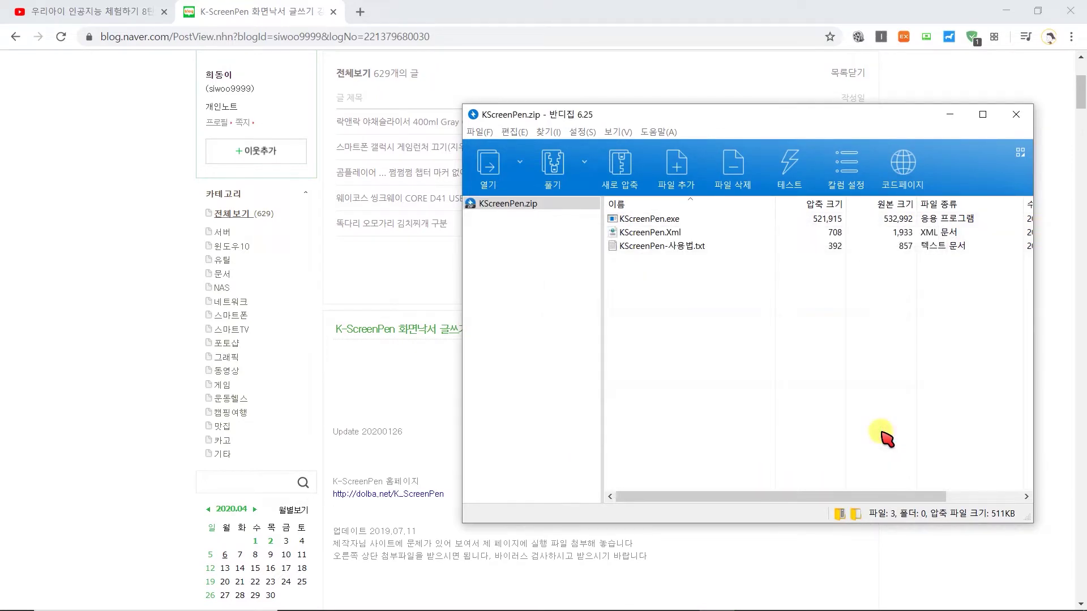
click(1016, 114)
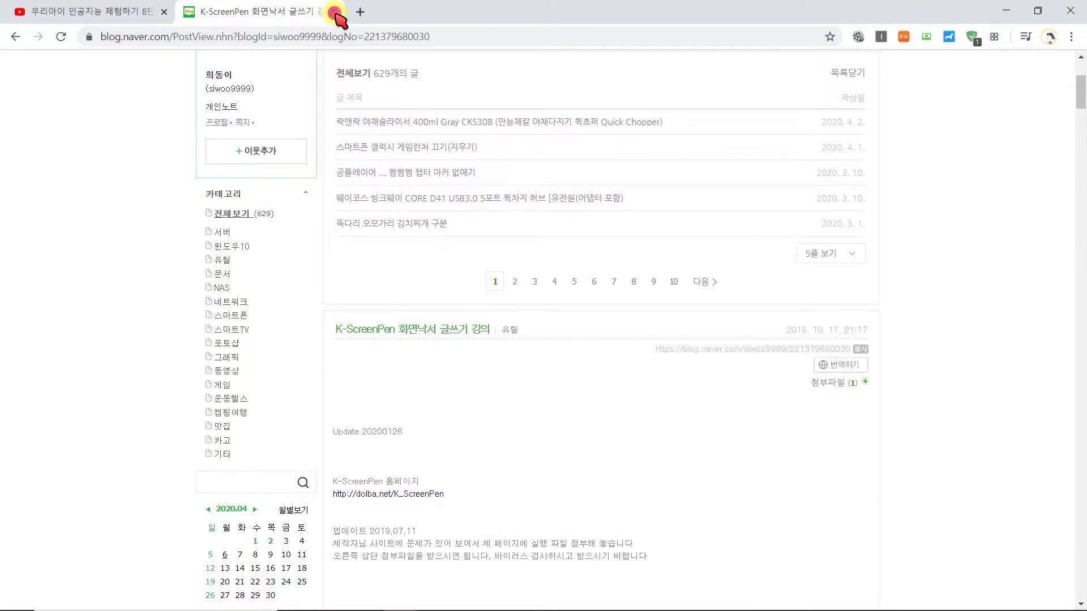
Step: Close the blog page, get the browser out of the way and open the KScreenPen folder on the desktop
click(335, 12)
click(1006, 11)
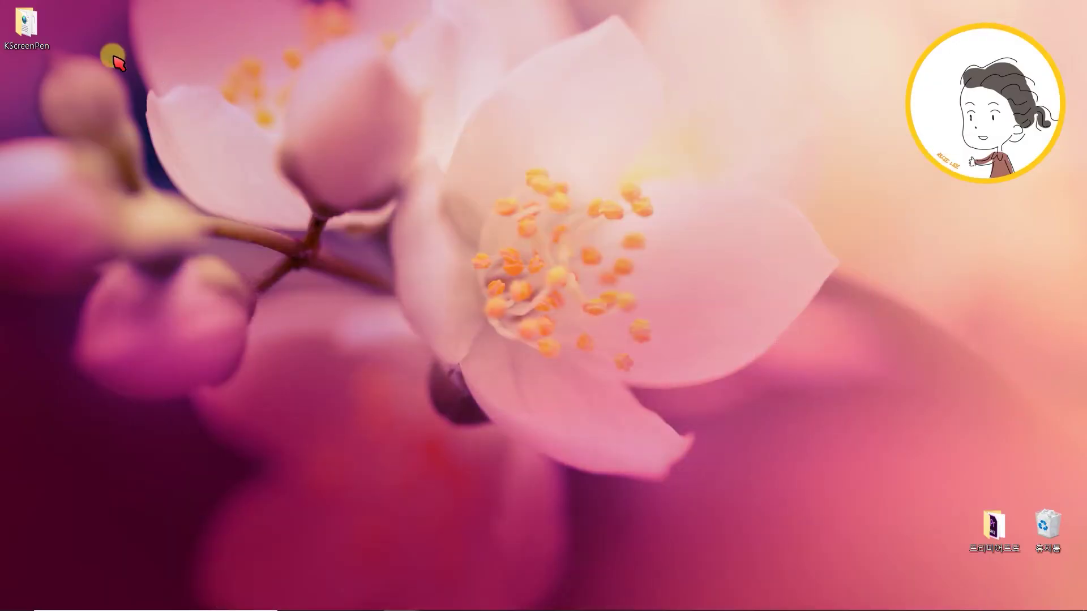
double_click(25, 24)
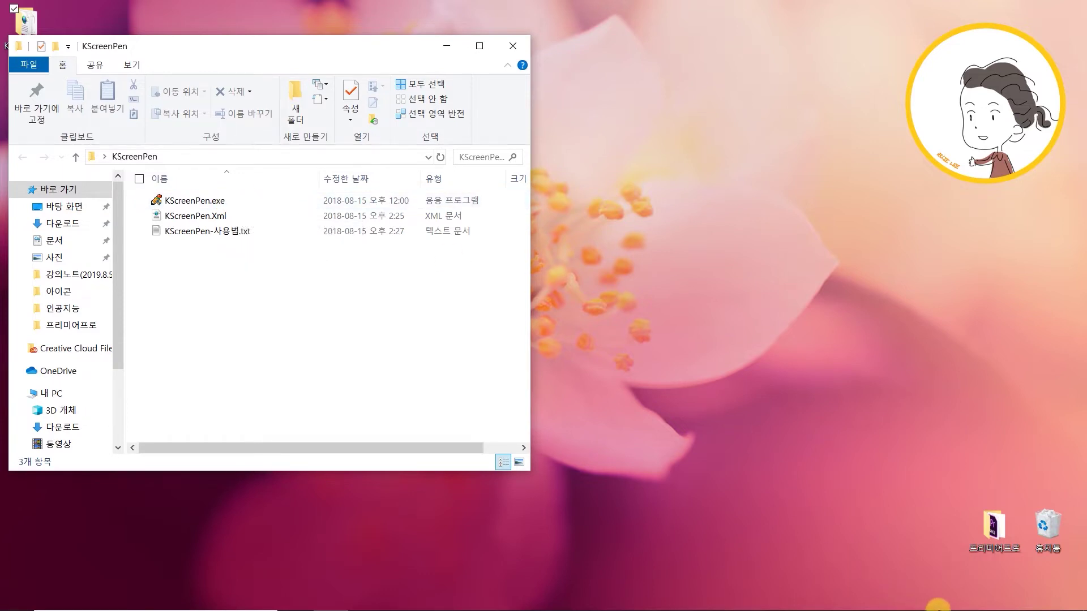
Step: Check the hidden system tray icons and launch KScreenPen.exe from the extracted folder
mouse_move(938, 609)
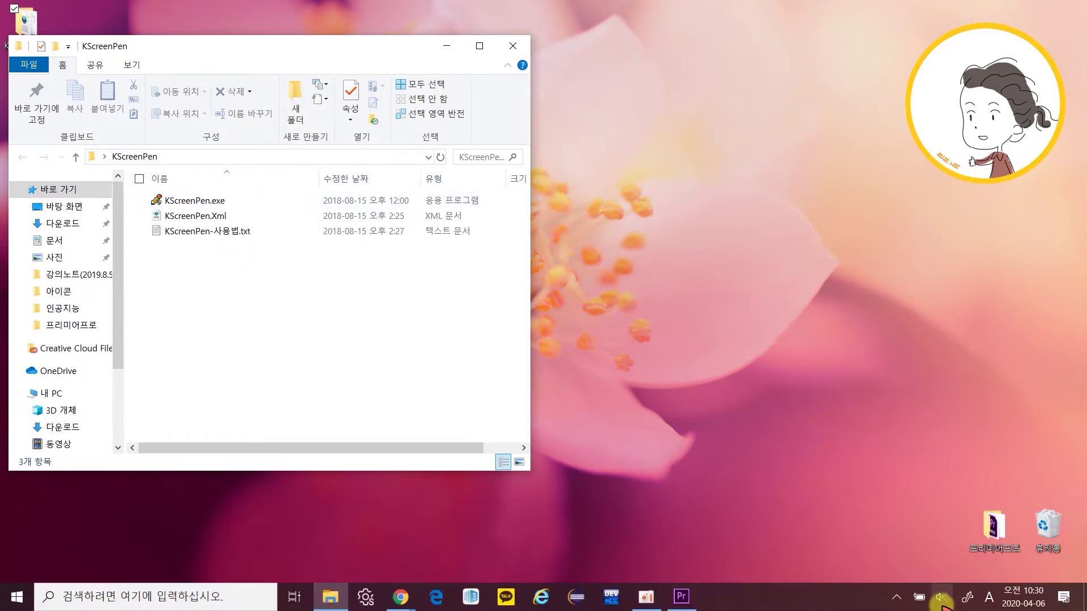
click(897, 599)
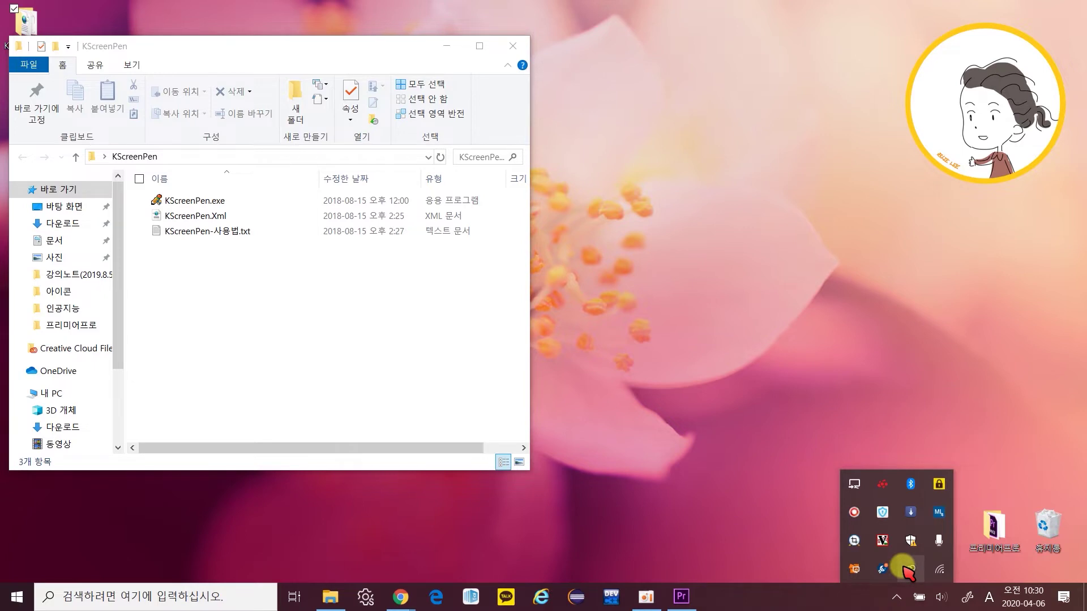
click(189, 199)
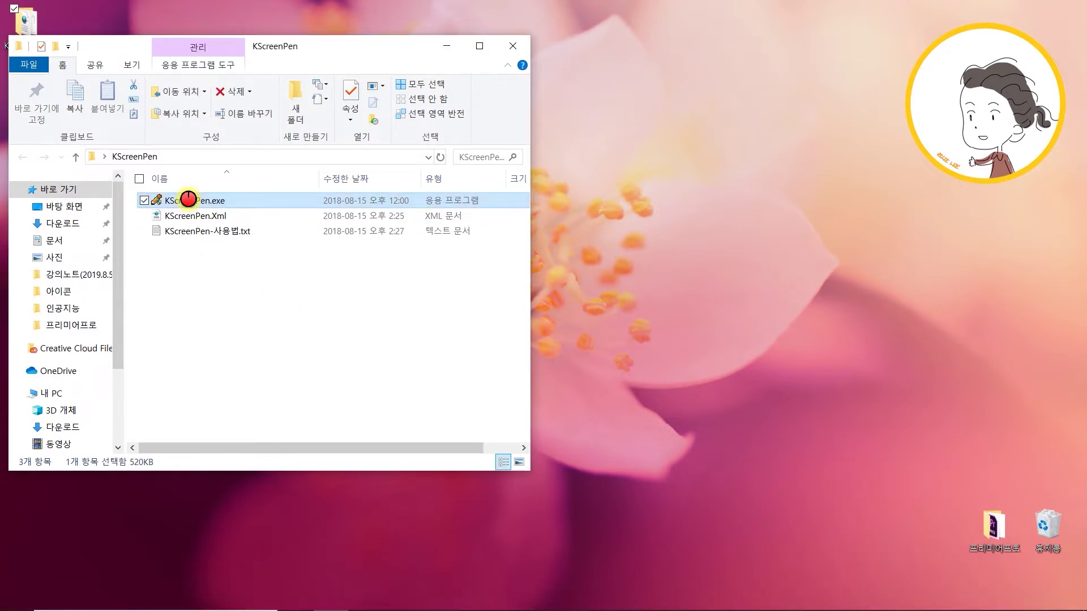
double_click(189, 199)
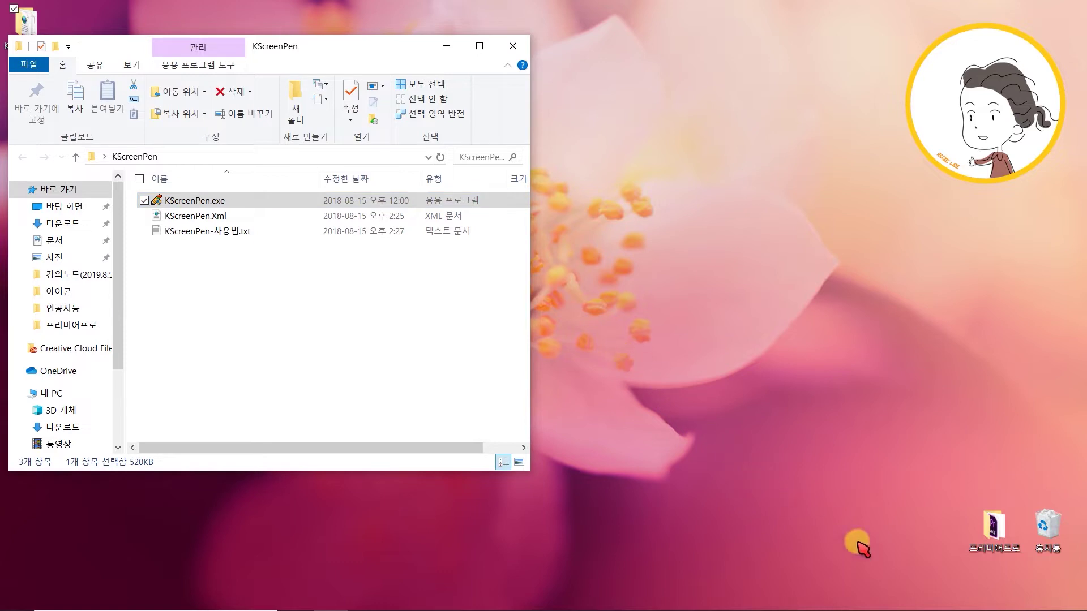
Step: Show the menu of the KScreenPen pencil icon among the hidden tray icons, and close the folder window
click(897, 598)
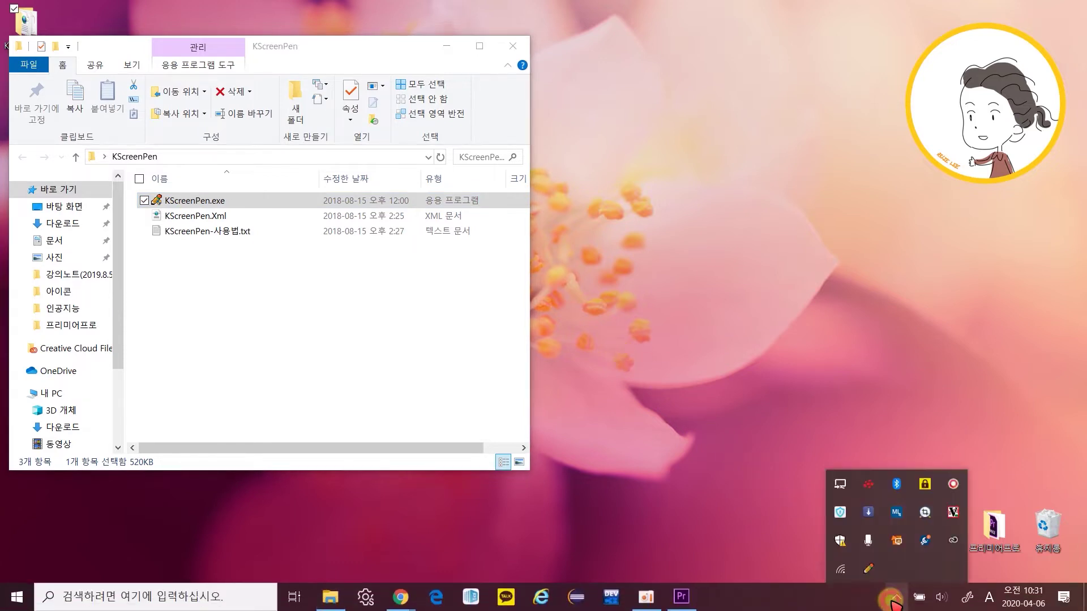
right_click(866, 568)
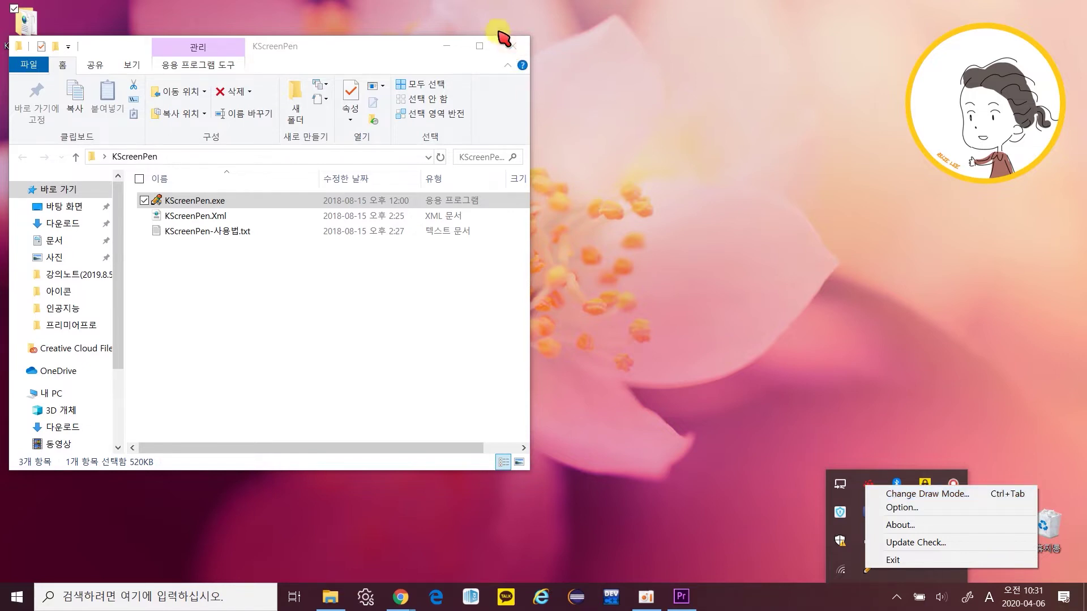
click(513, 45)
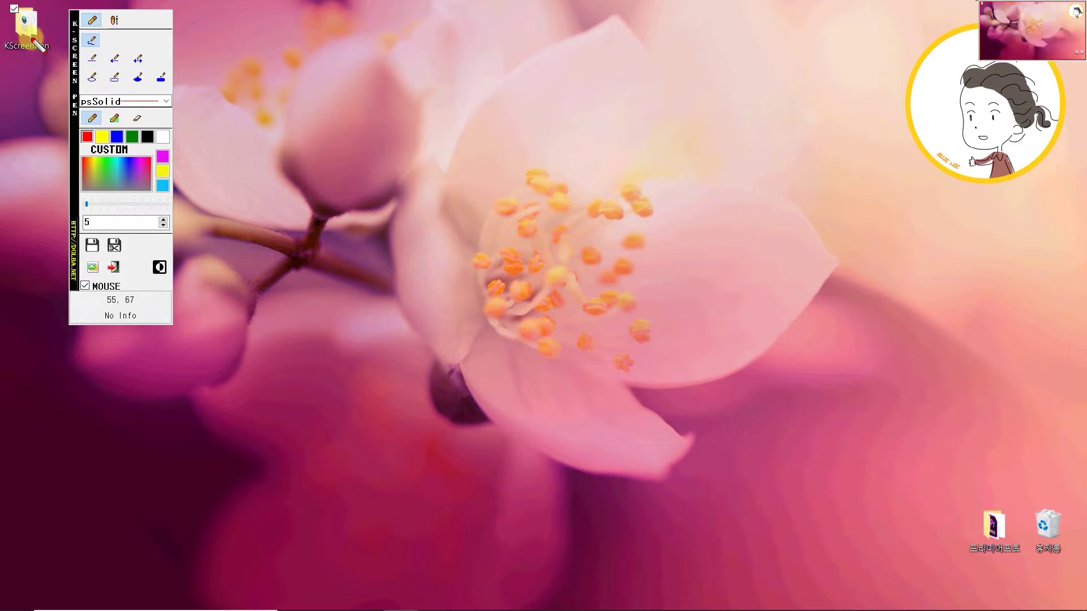
Step: Draw a red freehand squiggle on the desktop with the width 5 pen and a rough rectangular outline around it
click(92, 20)
mouse_move(481, 137)
mouse_down()
mouse_move(478, 181)
mouse_move(523, 267)
mouse_move(457, 259)
mouse_move(545, 274)
mouse_move(574, 273)
mouse_move(590, 254)
mouse_up()
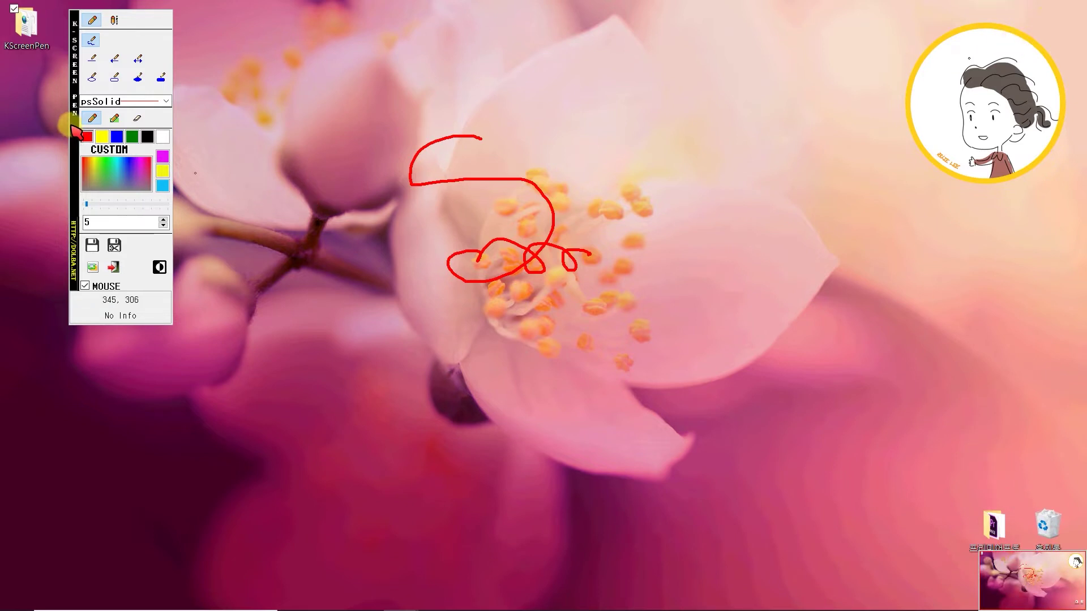
mouse_move(483, 123)
mouse_down()
mouse_move(402, 123)
mouse_move(366, 191)
mouse_move(391, 294)
mouse_move(664, 288)
mouse_move(649, 151)
mouse_move(436, 145)
mouse_up()
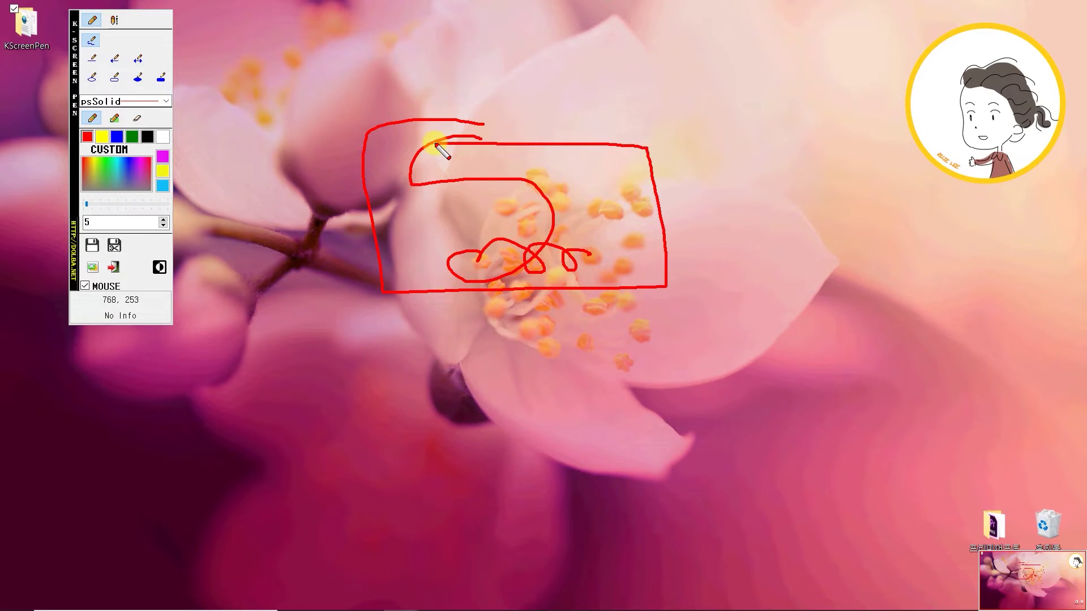
Step: Turn off the Navigation preview window in KScreenPen
right_click(156, 40)
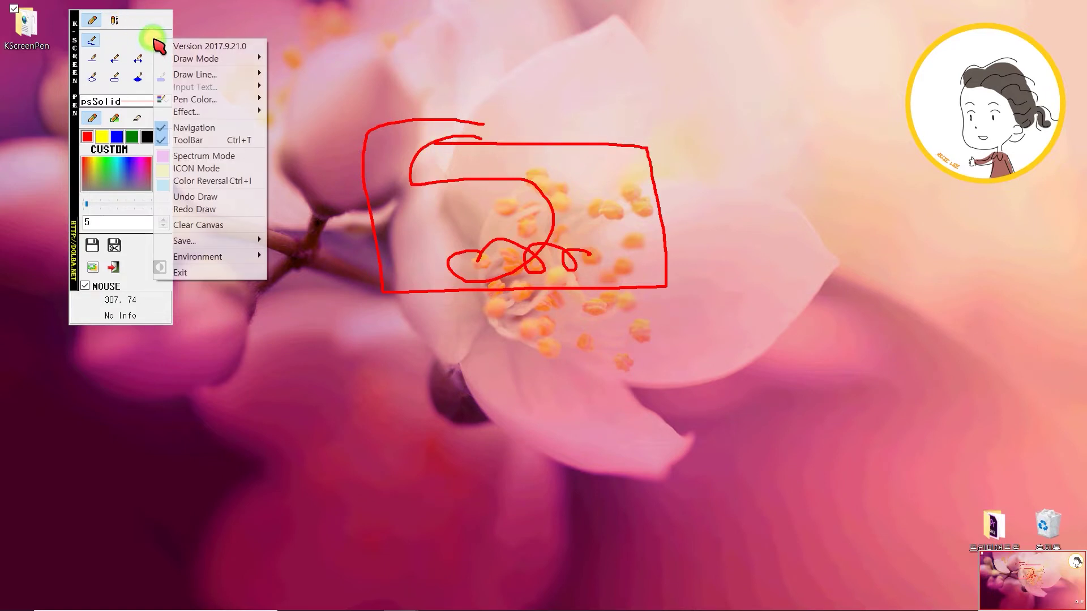
click(194, 128)
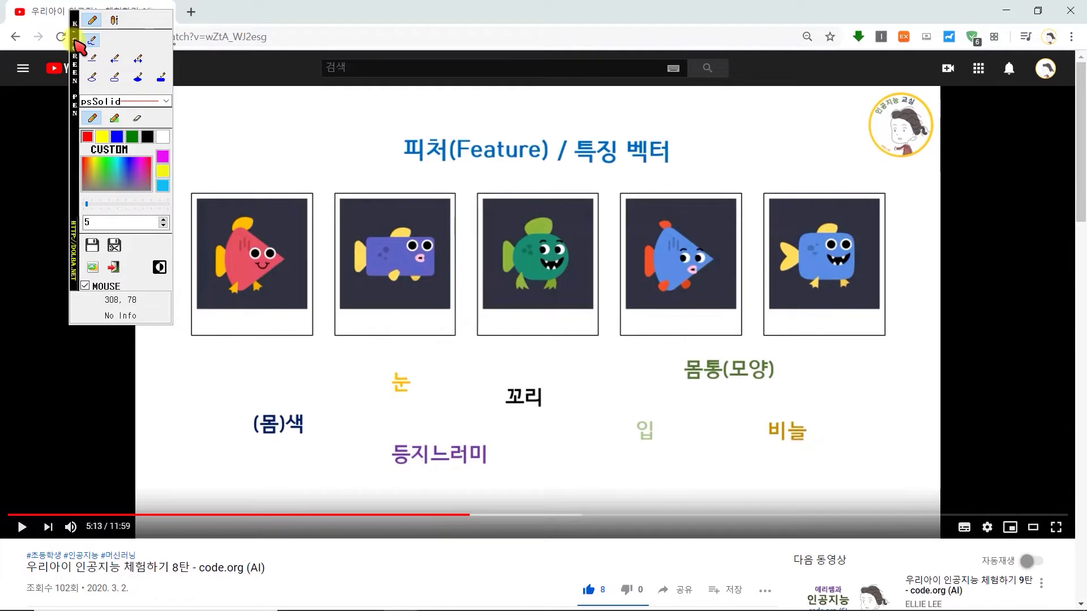
Step: Move the KScreenPen toolbar into the black margin beside the video, and show Write Text mode before returning to Draw Pen mode
drag(74, 40, 17, 118)
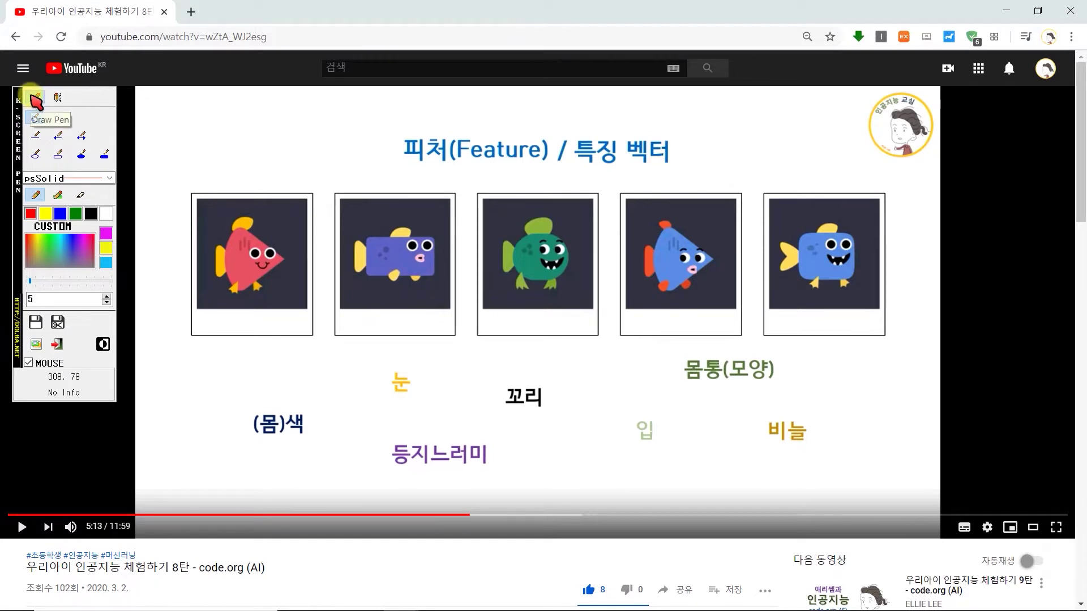
click(58, 97)
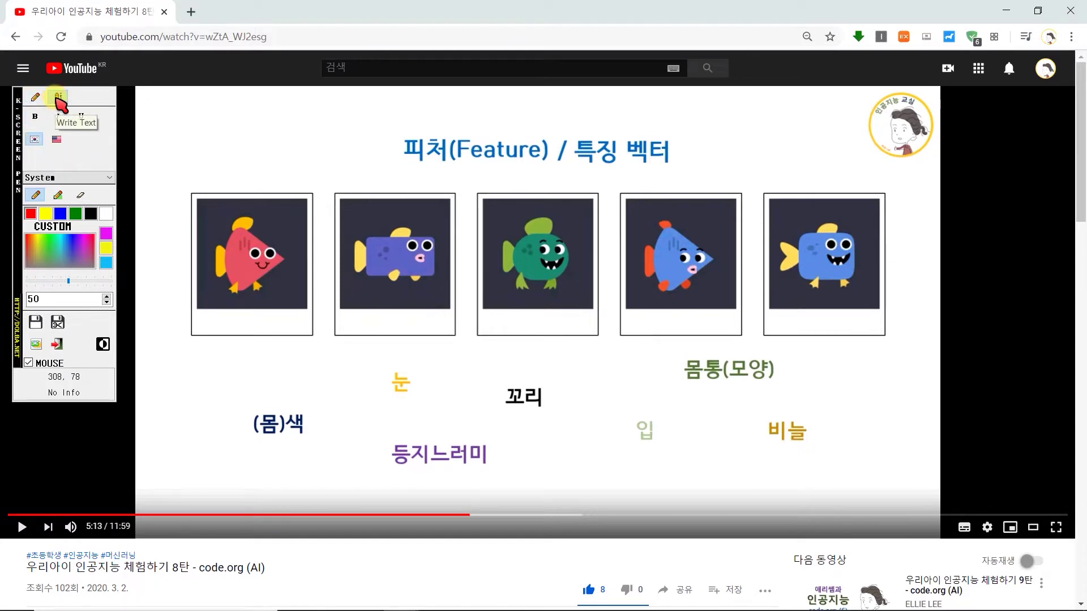
click(35, 97)
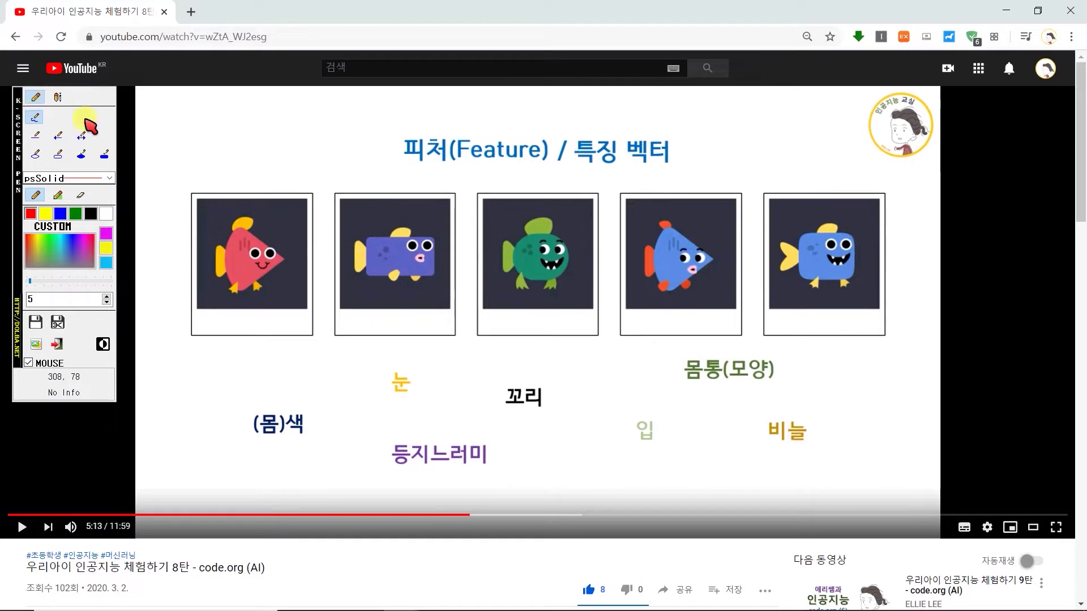
Step: Show Write Text mode, return to Draw Pen mode, and move the KScreenPen toolbar flush against the slide's edge
click(58, 97)
click(378, 166)
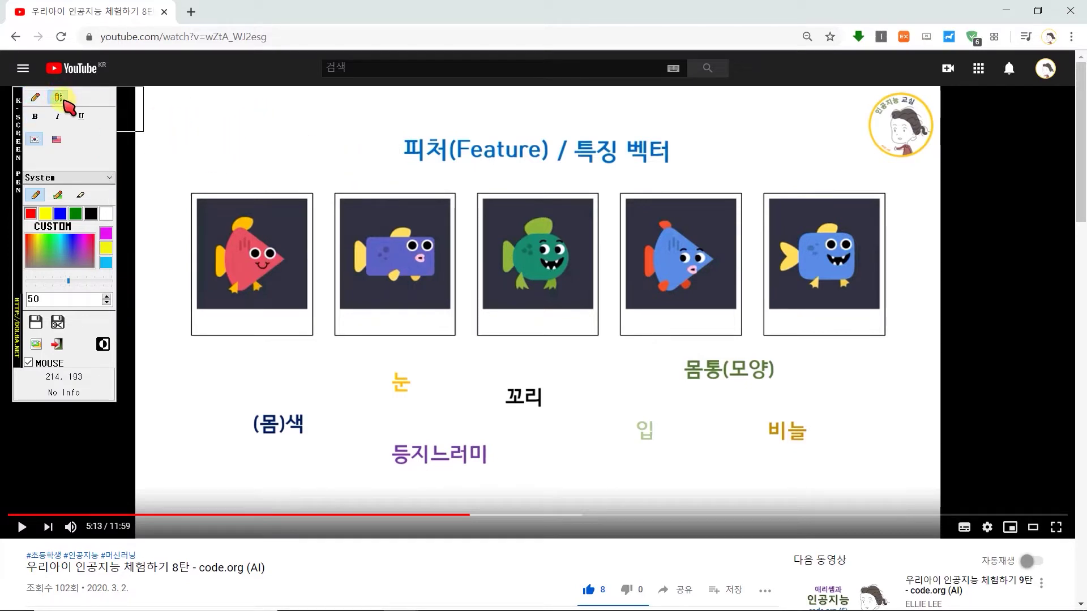
click(36, 99)
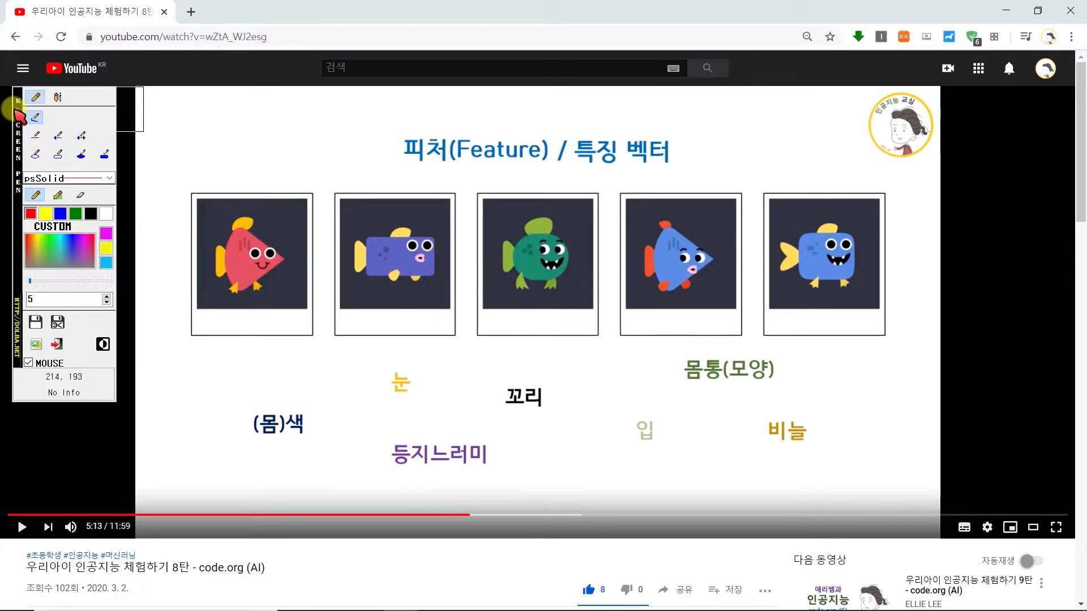
drag(18, 115, 37, 114)
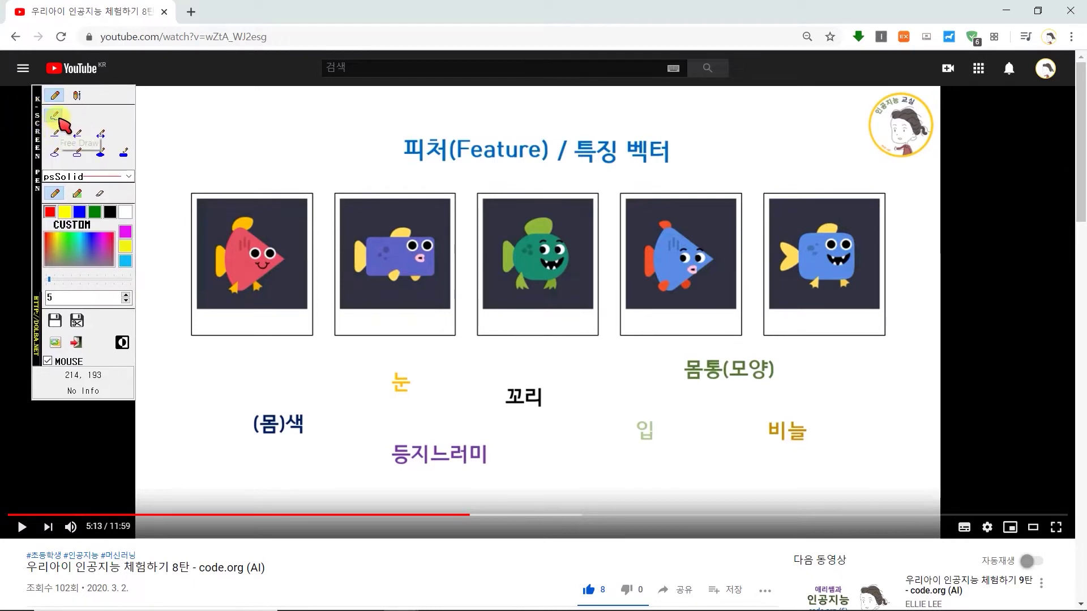
Step: Draw a red freehand squiggle above the first fish and handwrite a short Korean greeting ending in 안녕? above the slide title
click(54, 116)
mouse_move(217, 138)
mouse_down()
mouse_move(248, 133)
mouse_move(248, 148)
mouse_move(297, 138)
mouse_move(276, 164)
mouse_up()
mouse_move(358, 125)
mouse_down()
mouse_move(351, 138)
mouse_move(381, 126)
mouse_up()
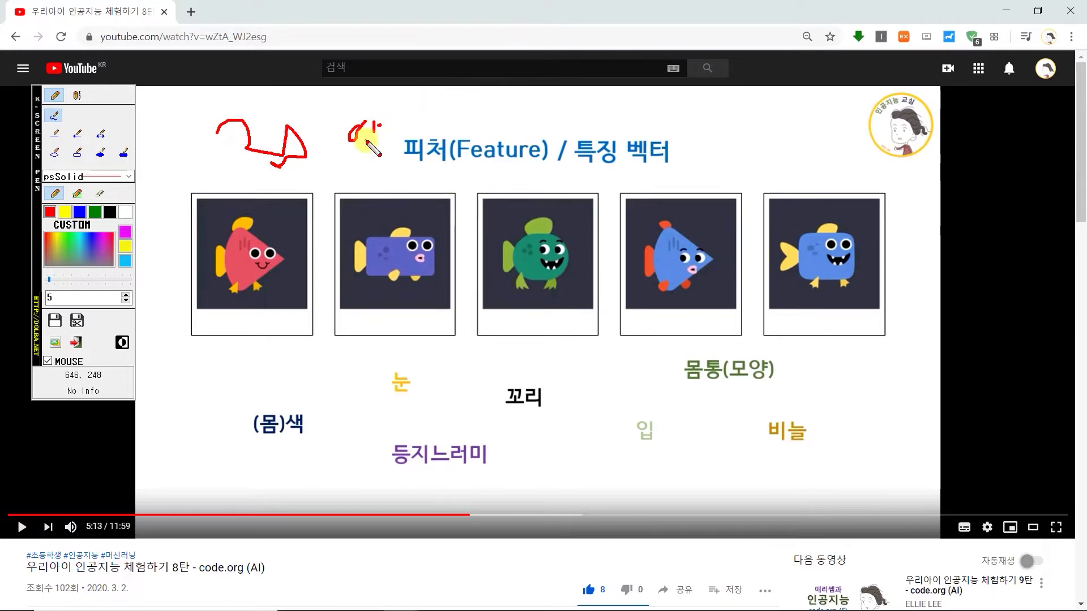
mouse_move(421, 115)
mouse_down()
mouse_move(431, 125)
mouse_move(462, 103)
mouse_move(482, 122)
mouse_move(498, 103)
mouse_move(505, 114)
mouse_up()
click(510, 119)
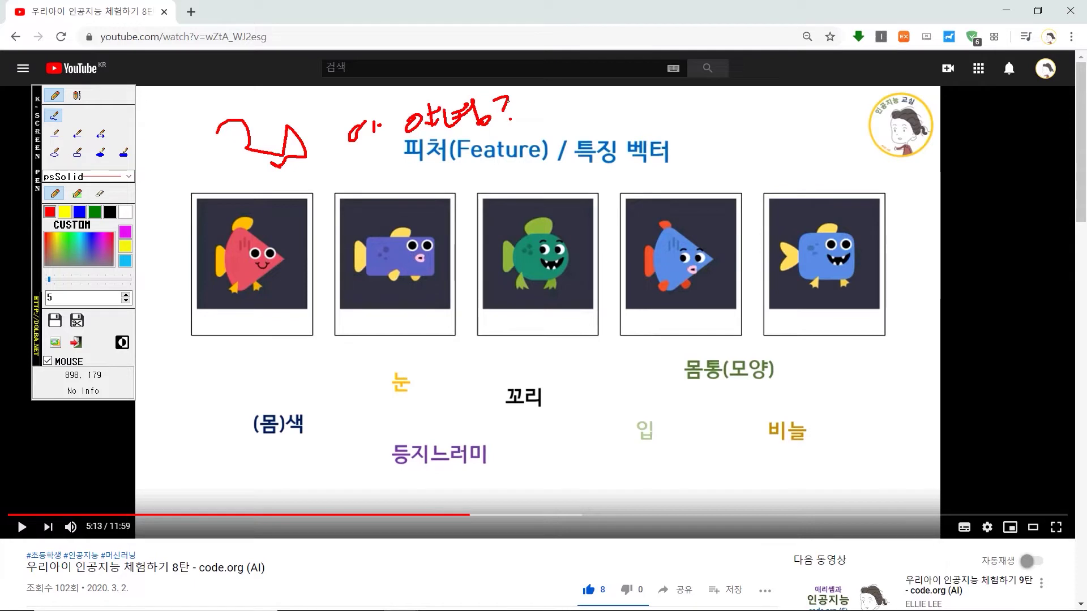
Step: Draw five straight red lines around the slide title: two horizontal, two diagonal and one vertical running down to the green fish
click(55, 134)
drag(537, 121, 684, 121)
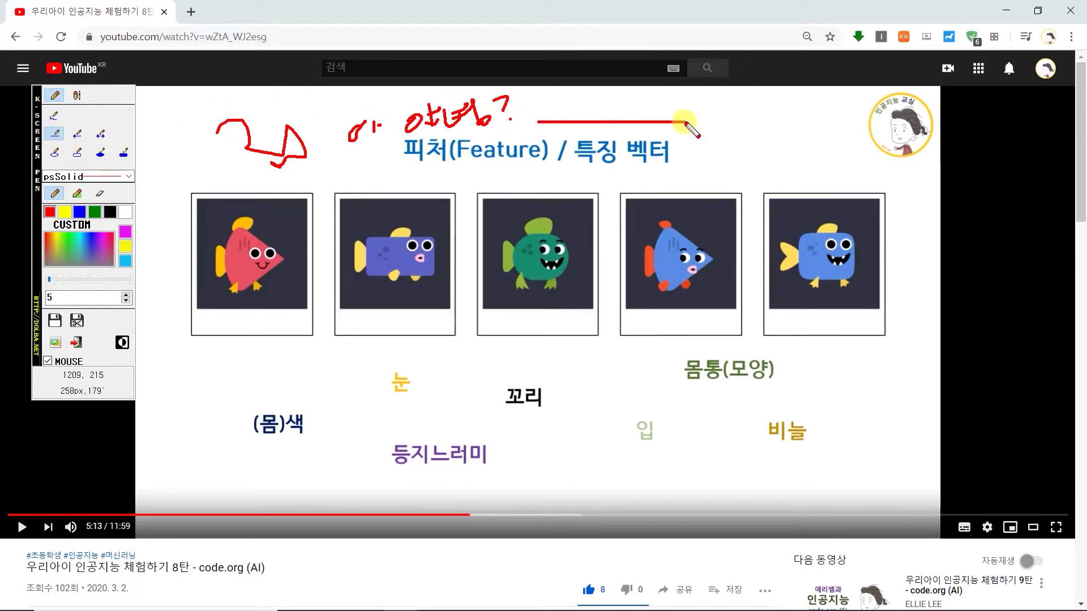
drag(644, 162, 765, 106)
drag(730, 149, 792, 175)
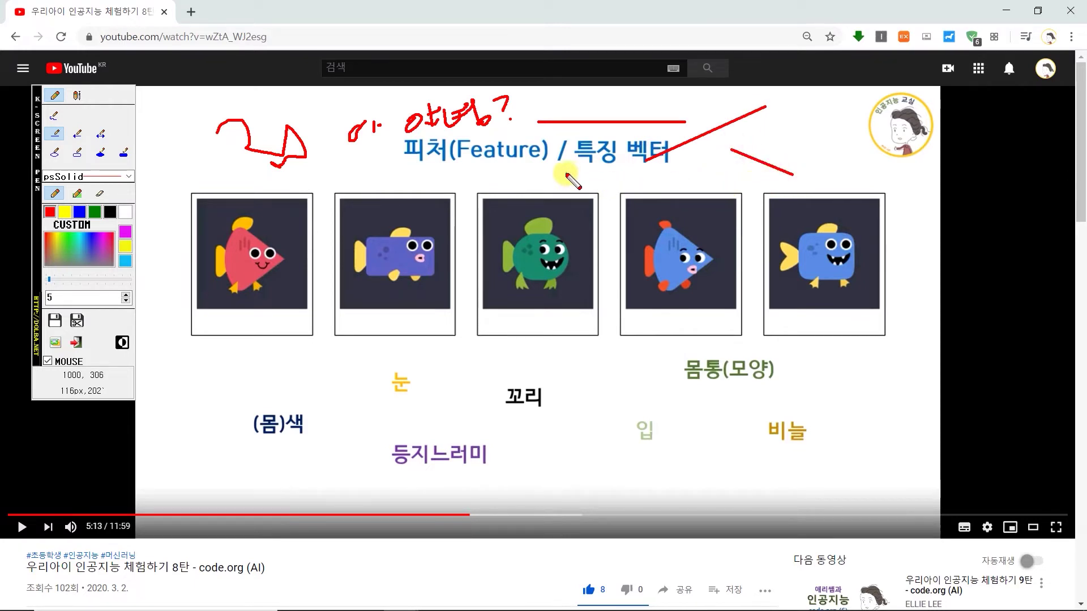
drag(564, 174, 693, 174)
drag(522, 152, 523, 228)
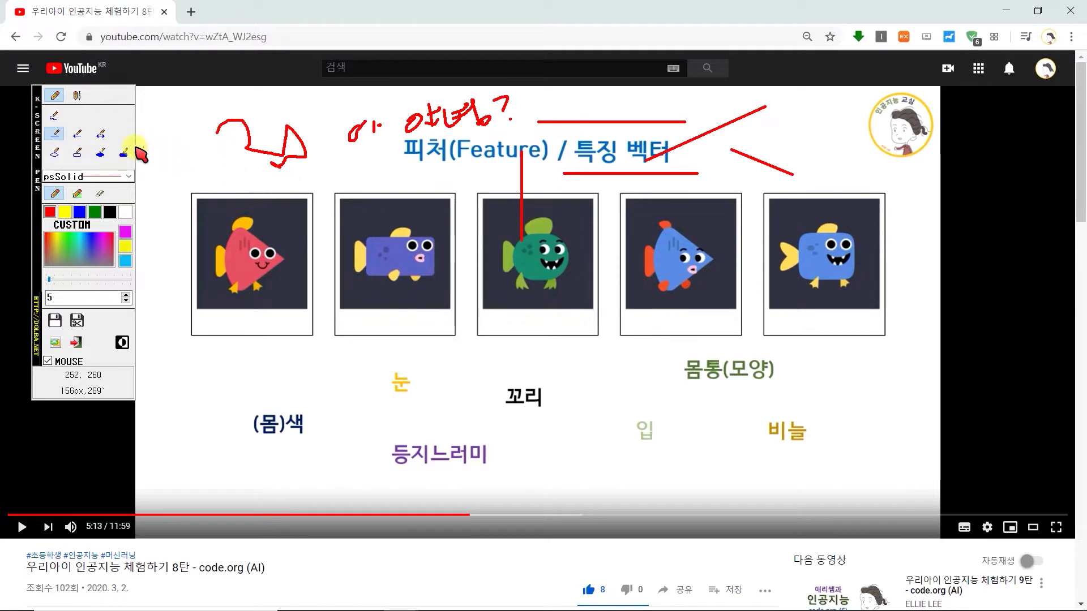
Step: Draw seven red single-headed arrows below the fish pictures: four pointing right, two pointing left and one pointing up
click(77, 134)
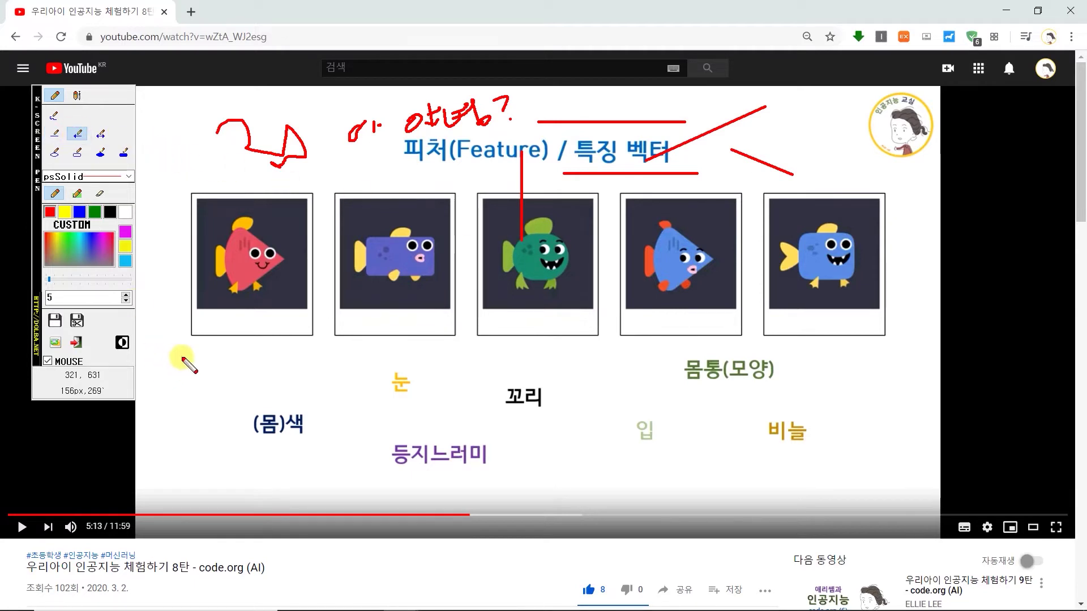
drag(184, 362, 457, 365)
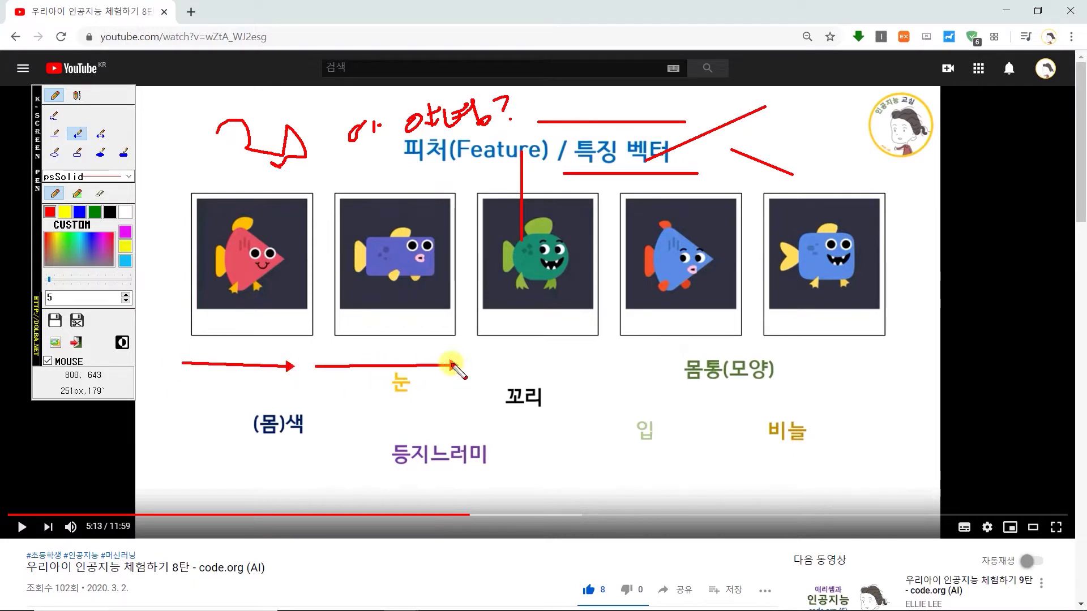
drag(524, 368, 614, 366)
drag(667, 393, 590, 393)
drag(553, 428, 458, 430)
drag(343, 421, 473, 421)
drag(316, 450, 315, 338)
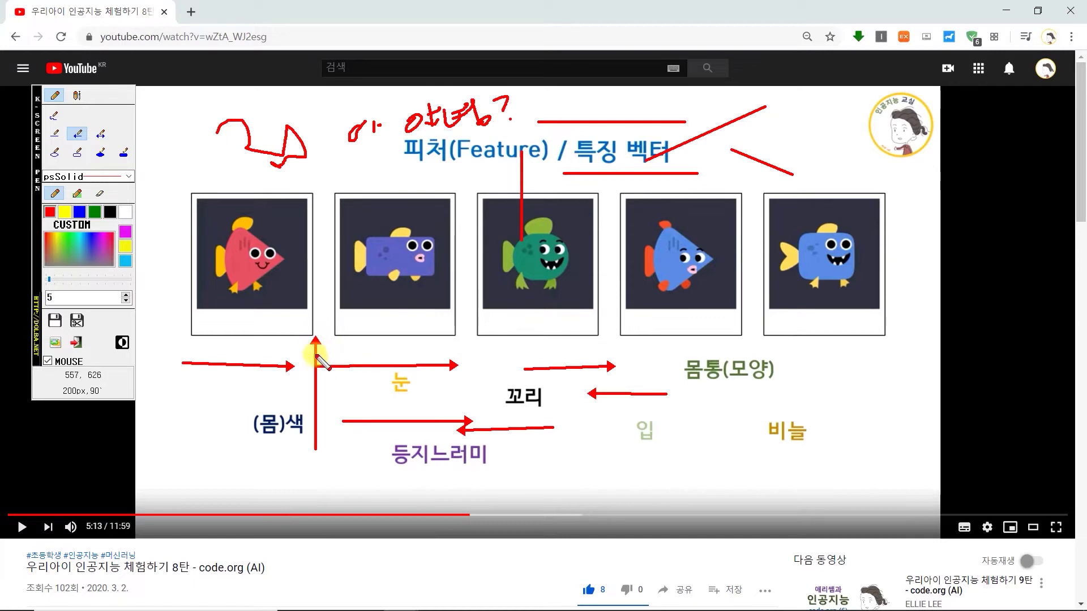
Step: Draw four red double-headed arrows around the 비늘 label and two blue ones near the 눈 and 꼬리 labels
click(100, 134)
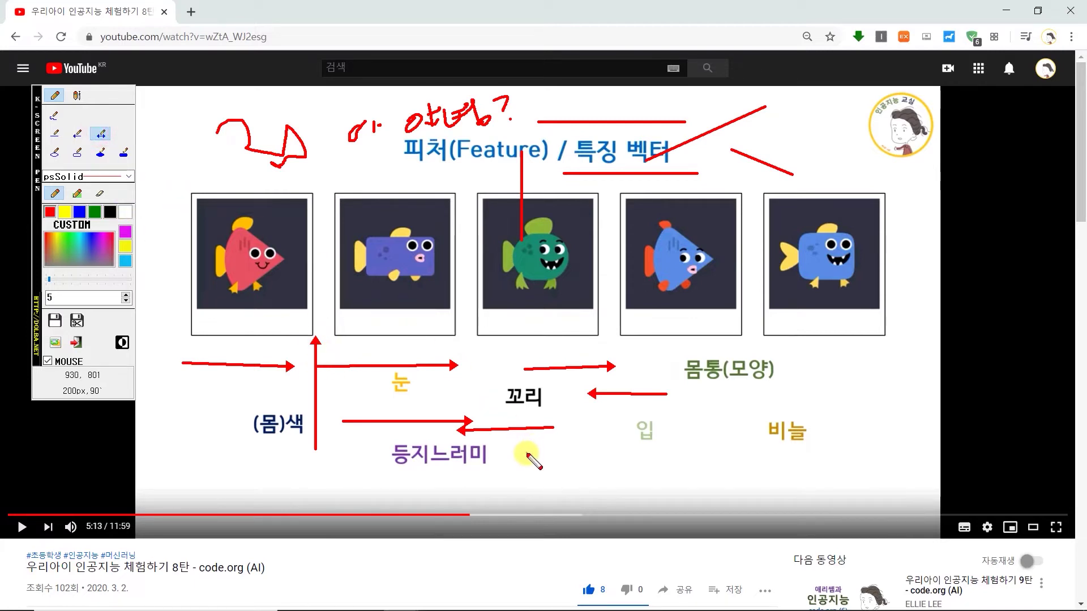
drag(869, 462, 870, 354)
drag(783, 401, 893, 401)
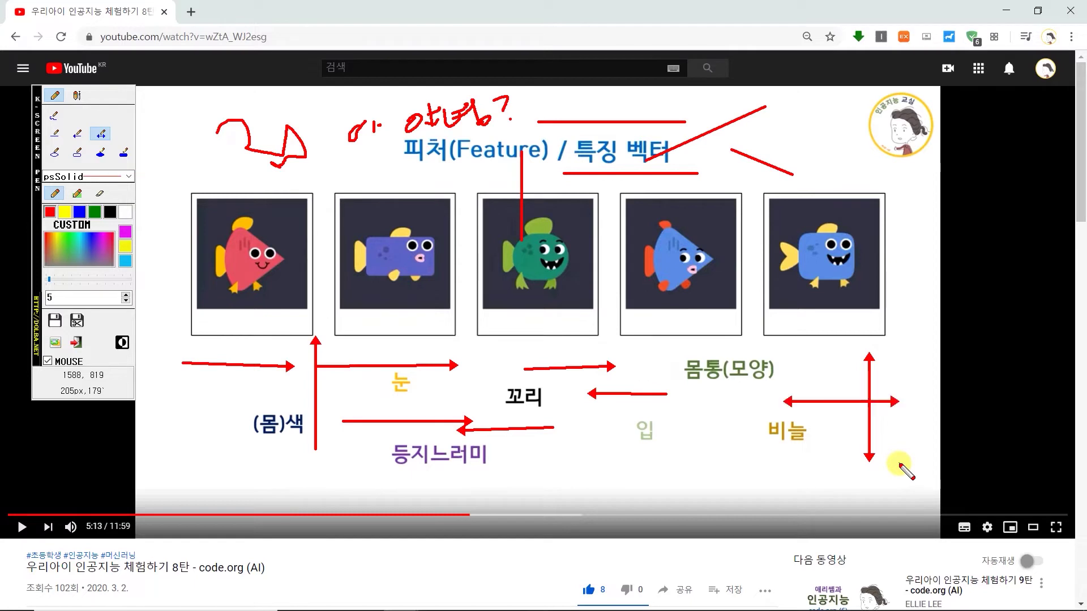
mouse_move(792, 475)
mouse_down()
mouse_move(717, 415)
mouse_move(707, 463)
mouse_up()
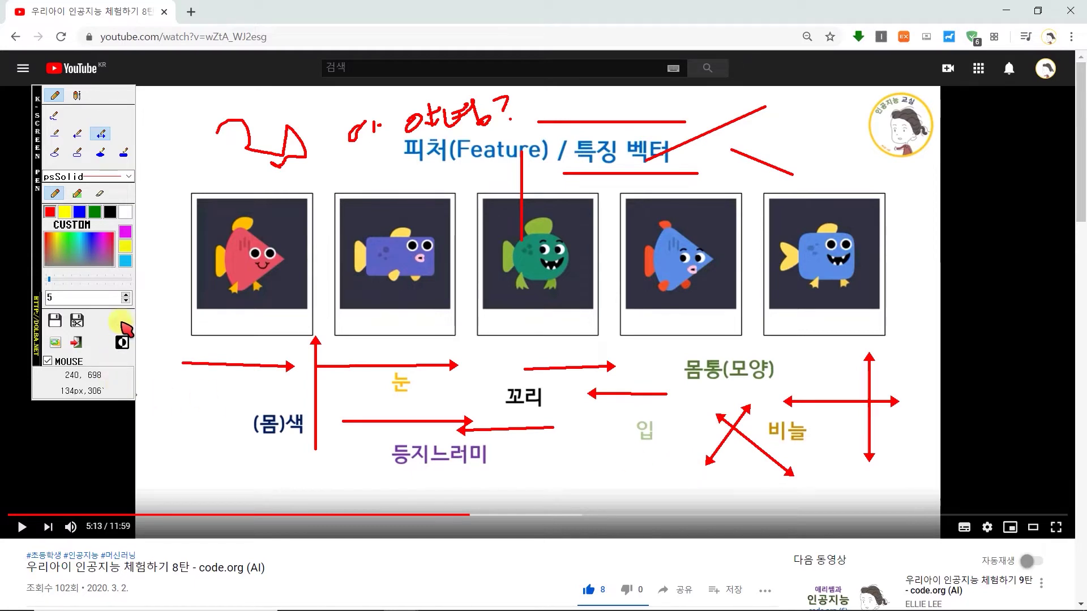
click(79, 212)
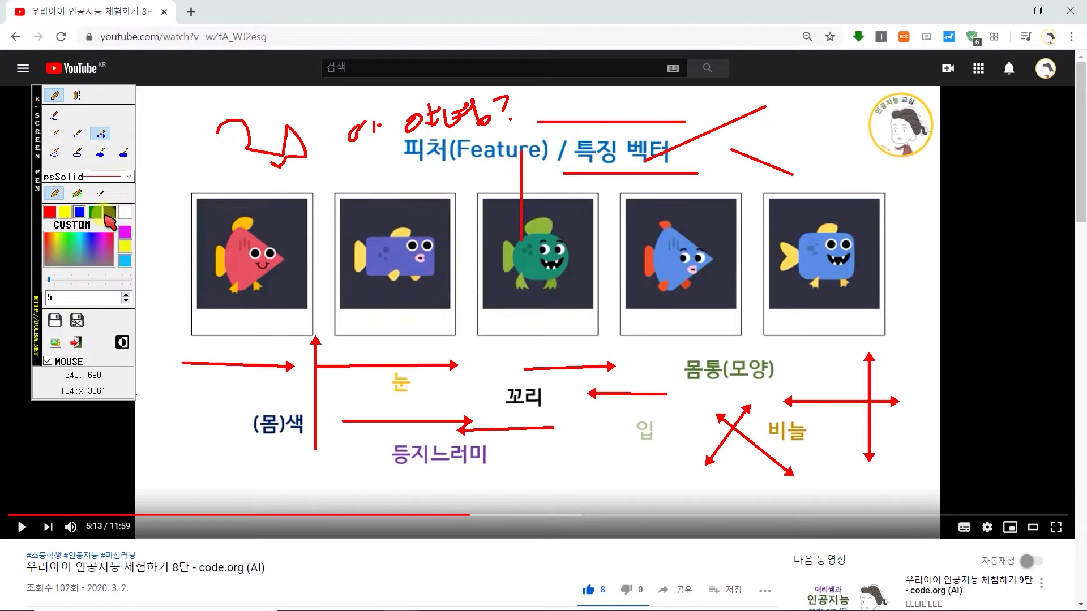
mouse_move(349, 391)
mouse_down()
mouse_move(477, 399)
mouse_move(510, 352)
mouse_up()
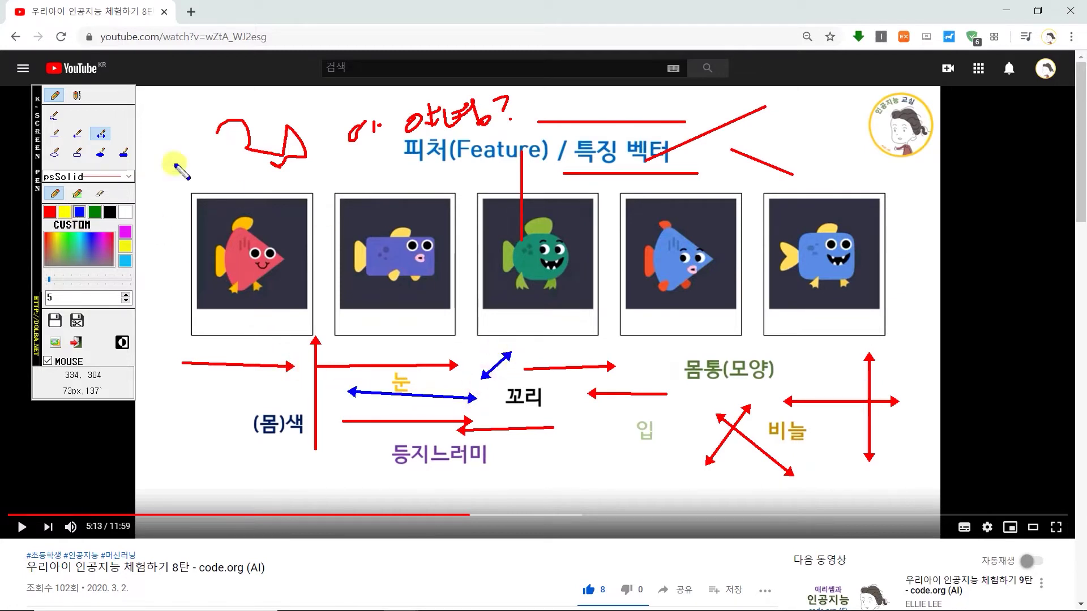
Step: Draw a blue ellipse outline about 236 by 176 over the first fish and a blue rectangle outline over the second picture's upper part
click(57, 153)
drag(171, 166, 305, 265)
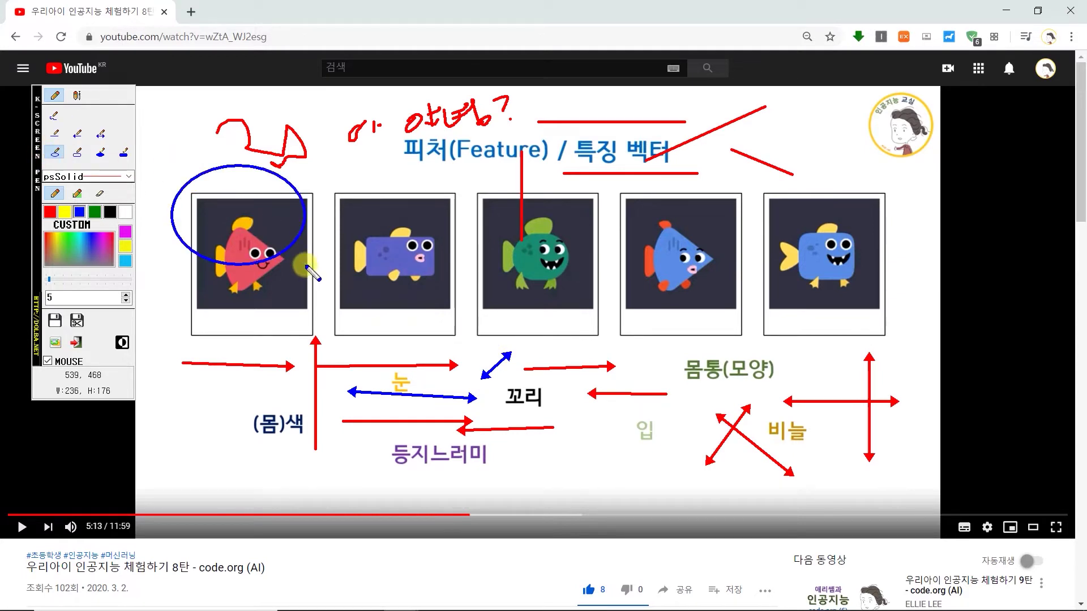
click(78, 153)
drag(319, 153, 418, 230)
Step: Draw a filled blue ellipse over (몸)색, a filled blue rectangle over 등지느러미, and a filled green rectangle about 121 by 108 beside 입
click(100, 153)
drag(197, 385, 319, 469)
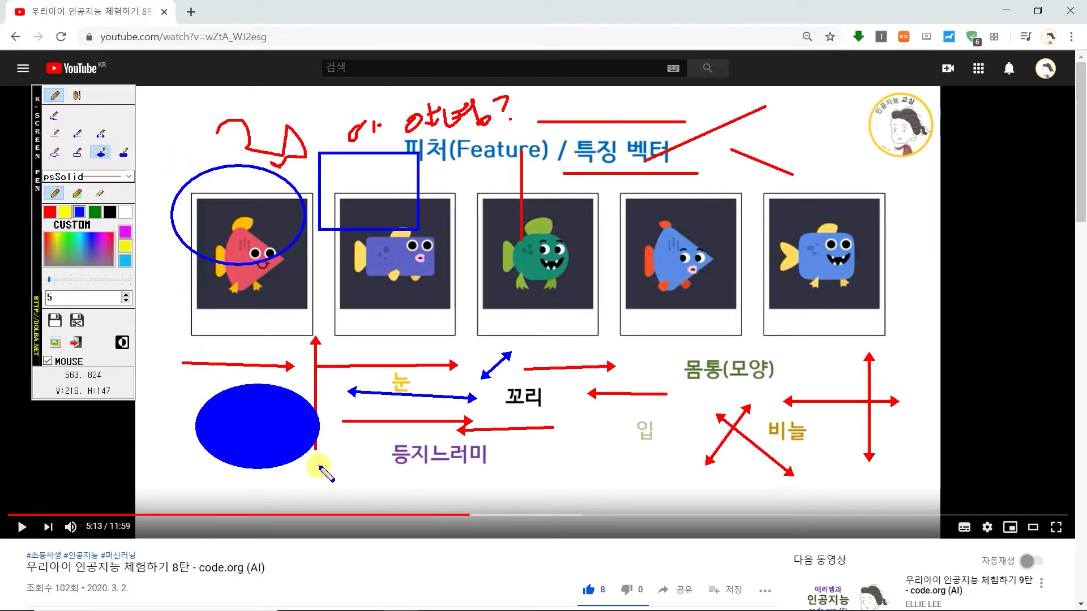
click(124, 153)
drag(352, 441, 486, 485)
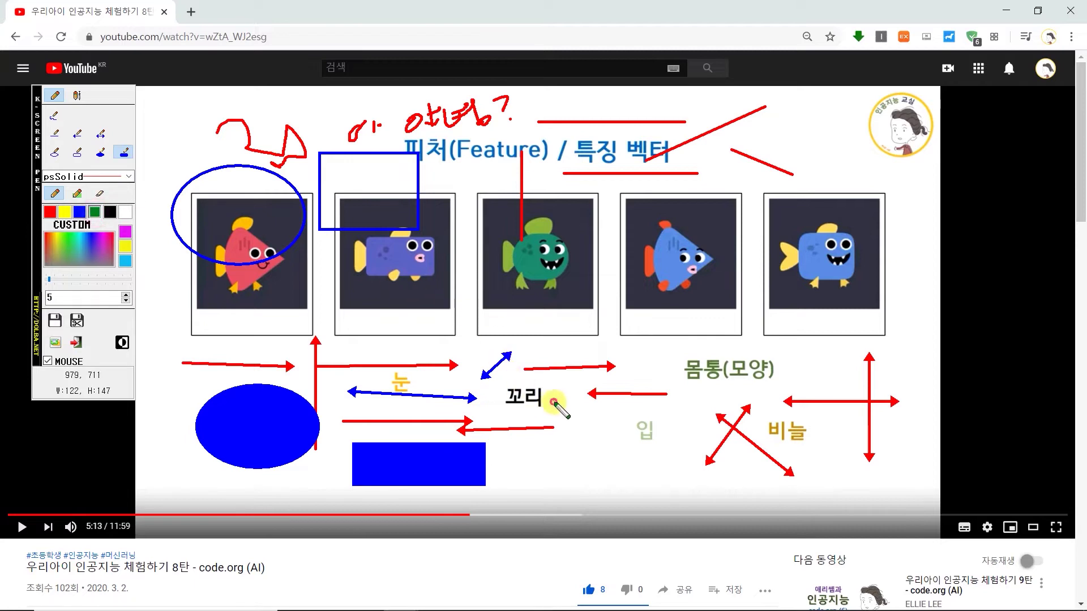
drag(554, 403, 623, 463)
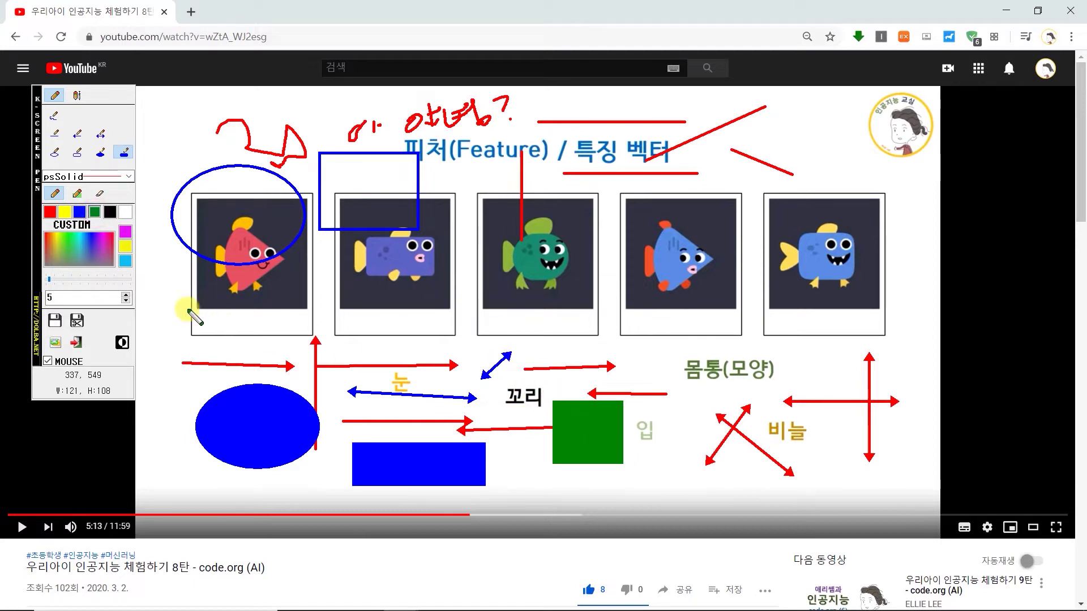
Step: Draw a thick green freehand squiggle over the first fish with pen width 30
click(55, 116)
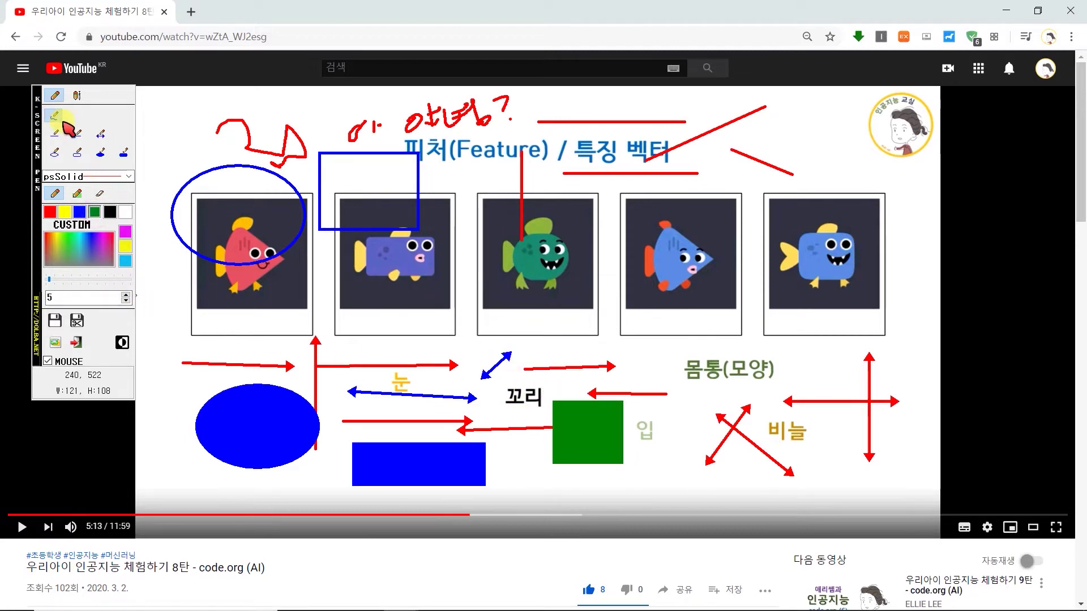
drag(50, 278, 70, 279)
mouse_move(323, 189)
mouse_down()
mouse_move(264, 220)
mouse_move(280, 291)
mouse_move(256, 331)
mouse_move(220, 342)
mouse_up()
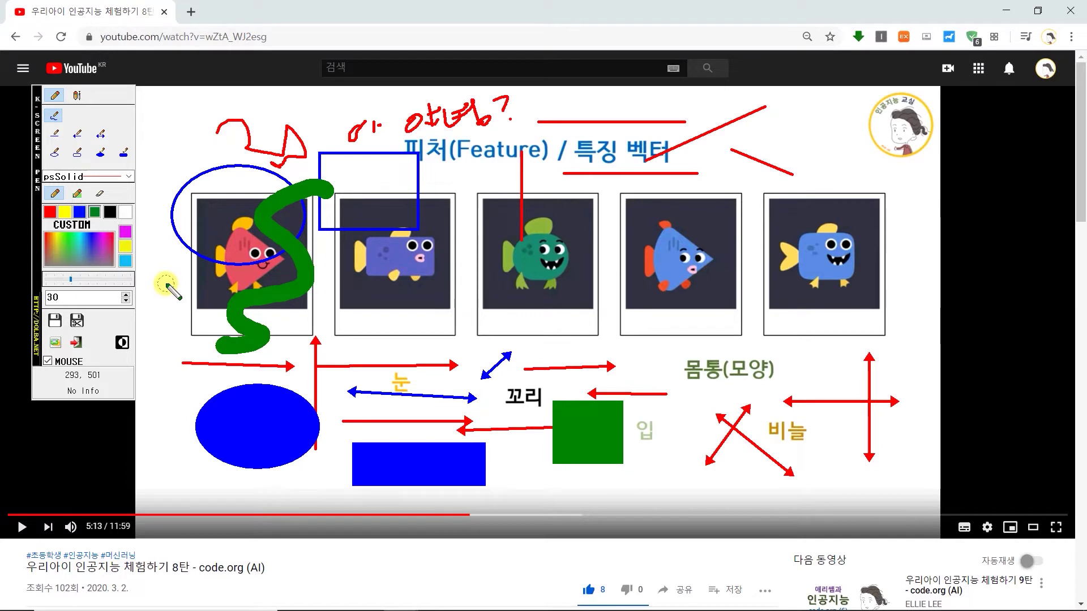
Step: Highlight across the slide title with the green LightPen at width 30, and the 꼬리 label in a yellow-orange custom colour at width 38
click(78, 194)
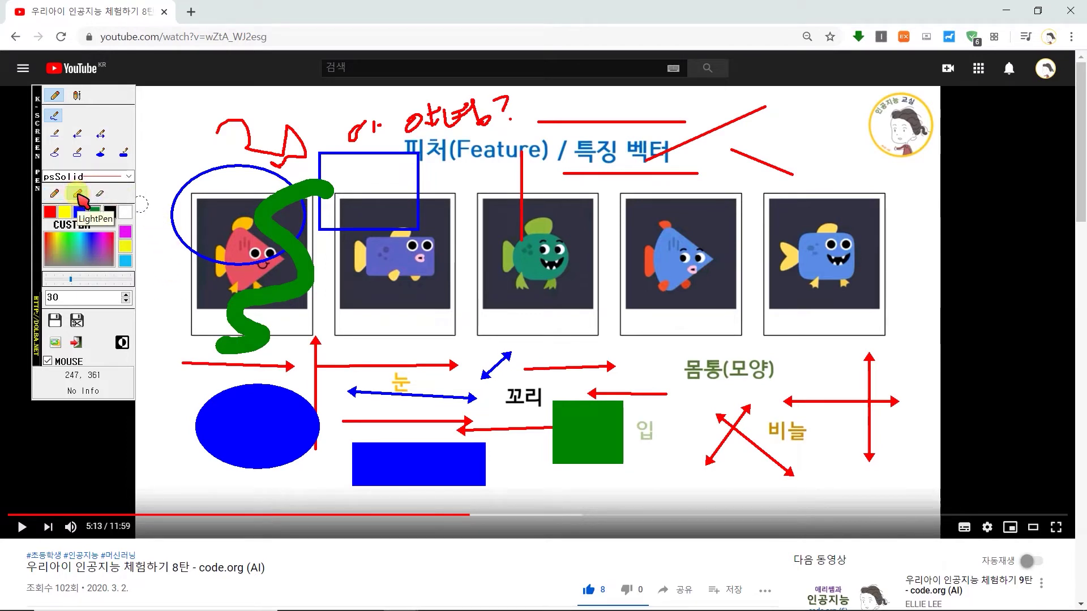
drag(208, 146, 651, 148)
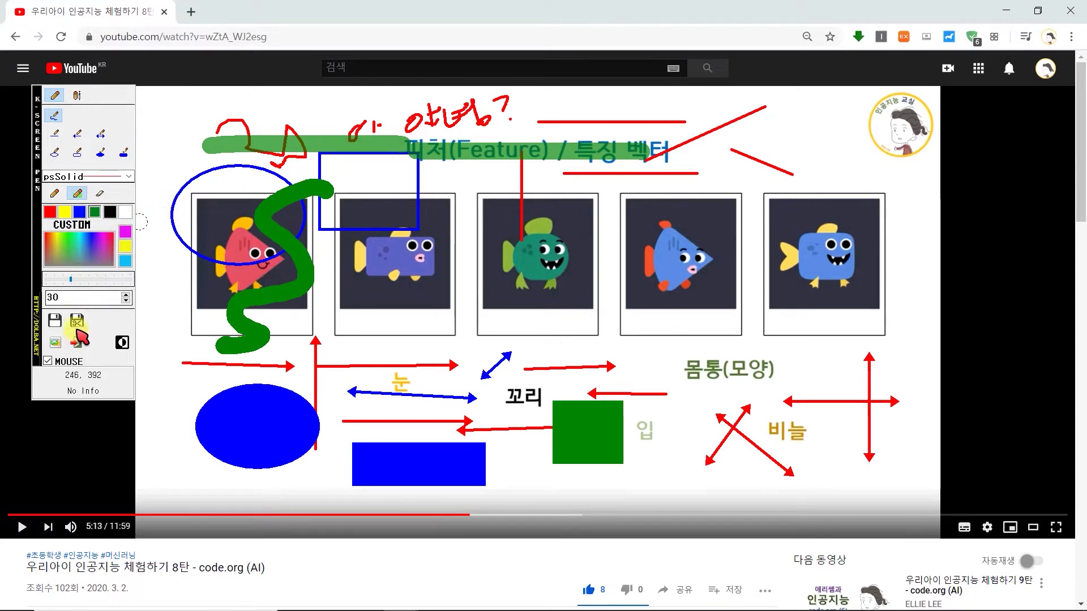
drag(70, 278, 78, 279)
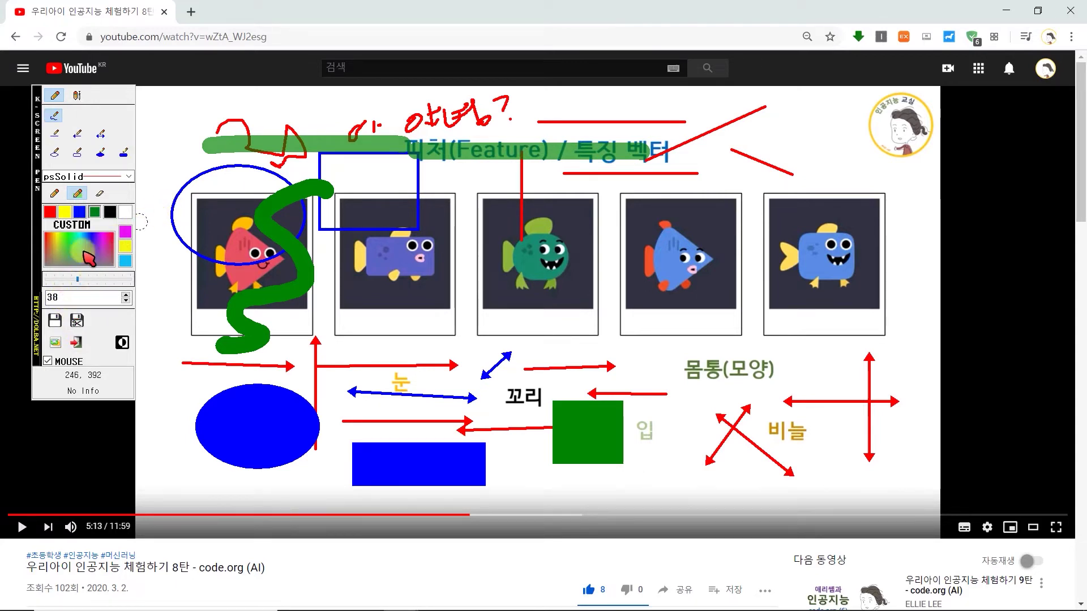
drag(483, 396, 552, 397)
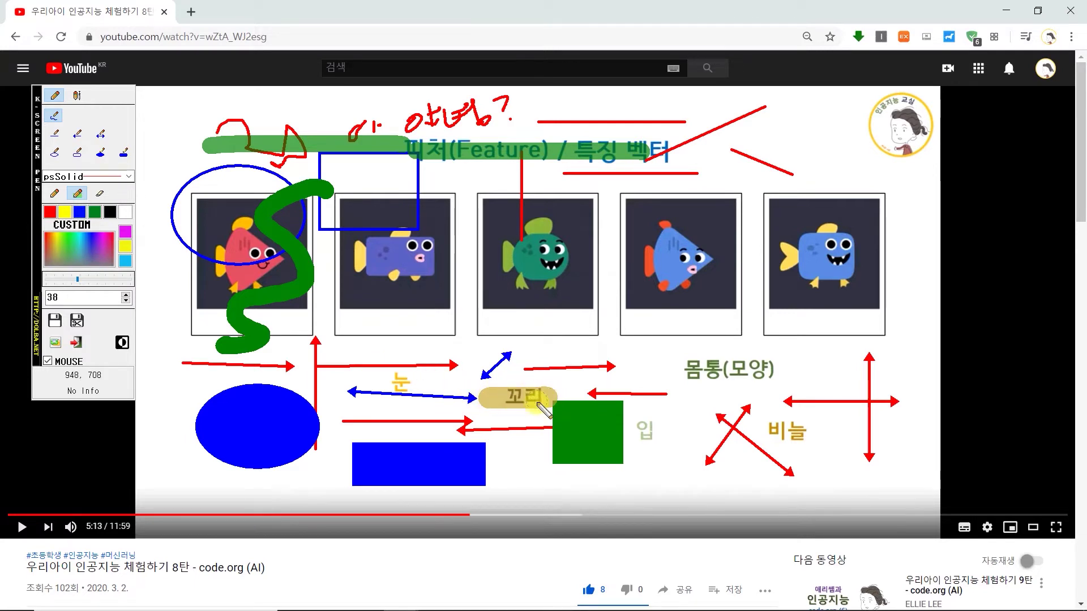
Step: Erase parts of the annotations above the first fish with eraser widths 11 and 84, and clear all drawings from the screen
click(100, 193)
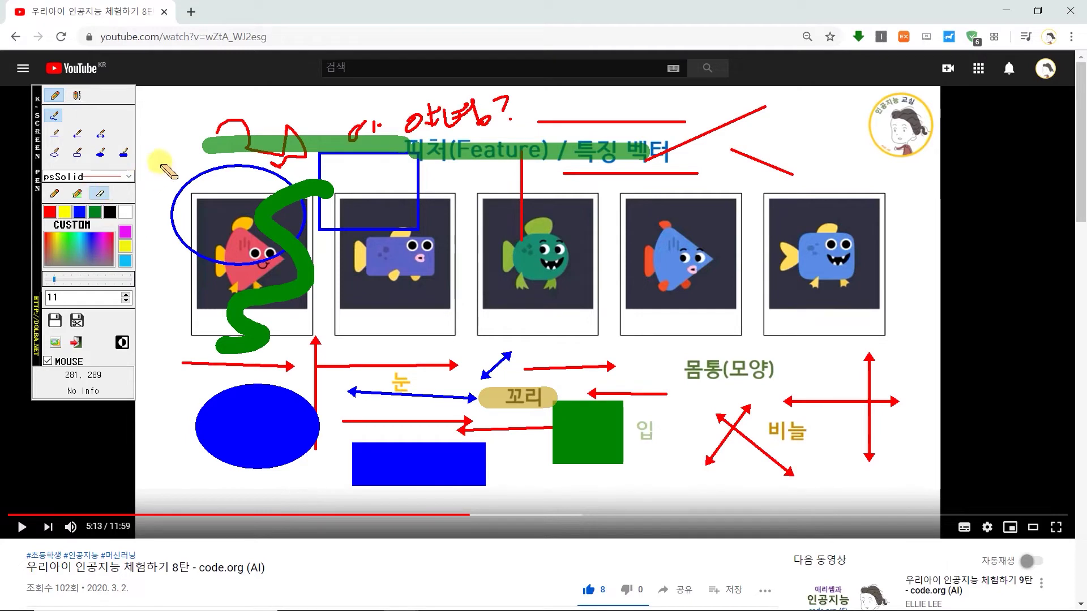
mouse_move(237, 118)
mouse_down()
mouse_move(212, 133)
mouse_move(254, 120)
mouse_move(194, 160)
mouse_move(252, 127)
mouse_move(214, 154)
mouse_move(229, 135)
mouse_move(253, 130)
mouse_move(223, 154)
mouse_move(261, 146)
mouse_up()
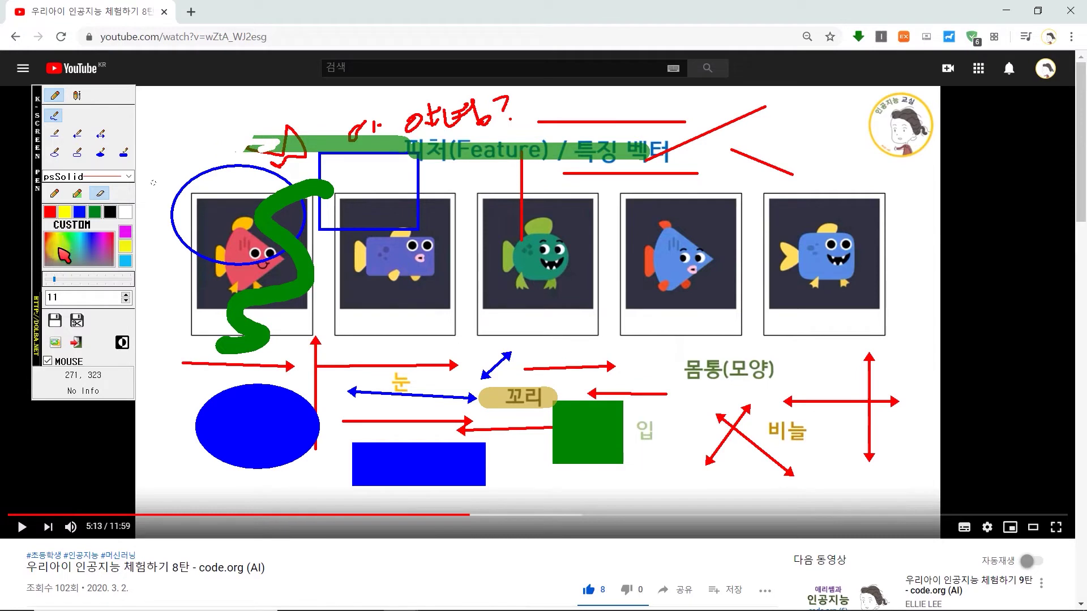
drag(55, 278, 104, 280)
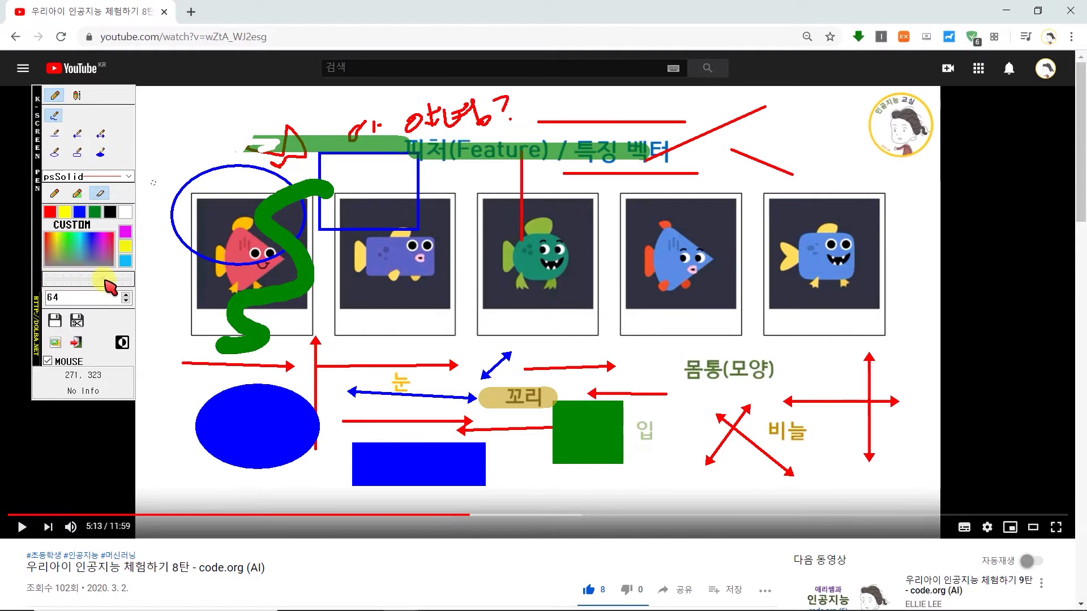
mouse_move(247, 152)
mouse_down()
mouse_move(299, 154)
mouse_move(774, 140)
mouse_move(774, 123)
mouse_move(326, 118)
mouse_move(250, 128)
mouse_move(546, 87)
mouse_move(345, 155)
mouse_move(795, 157)
mouse_move(507, 175)
mouse_move(211, 169)
mouse_move(175, 188)
mouse_move(181, 219)
mouse_move(261, 219)
mouse_move(274, 196)
mouse_move(320, 202)
mouse_up()
key(Delete)
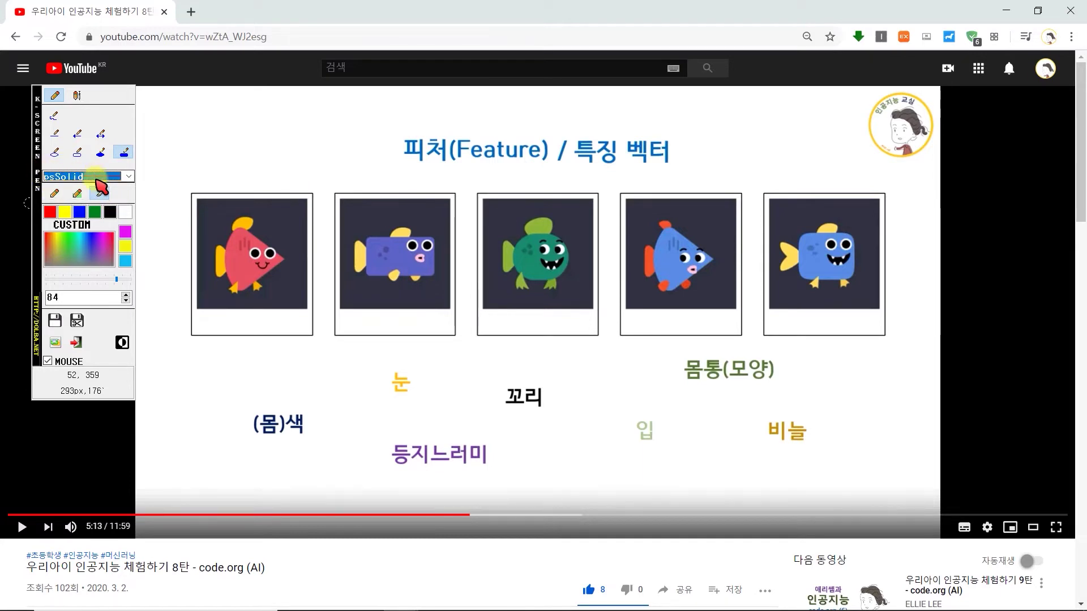
Step: Draw light-green psDot straight lines: two at width 19 above and below the fish pictures, and a shorter one at width 7 beside the title
click(56, 134)
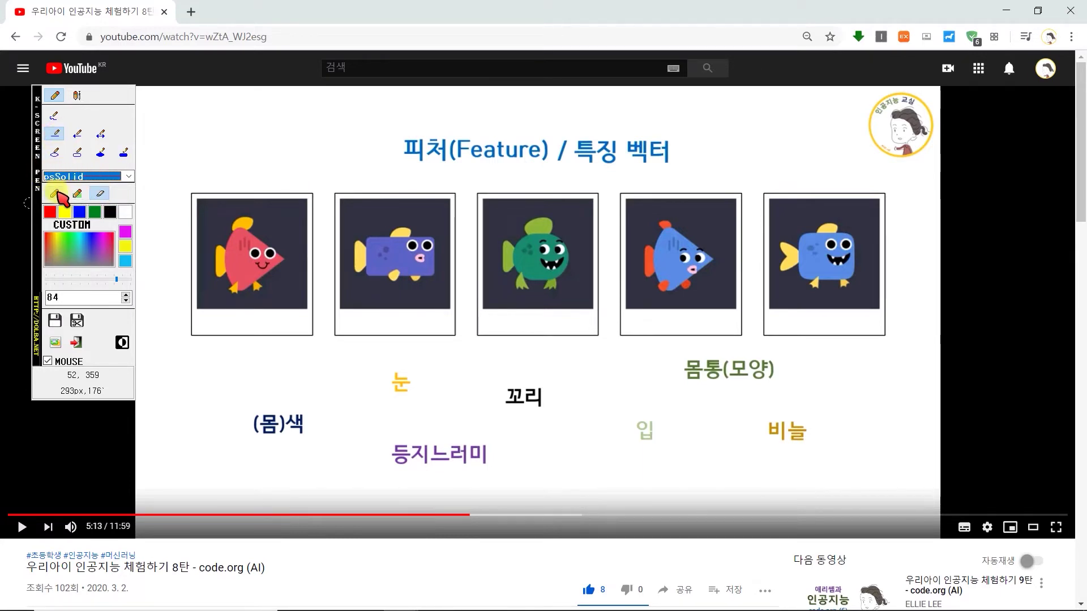
click(129, 176)
click(118, 206)
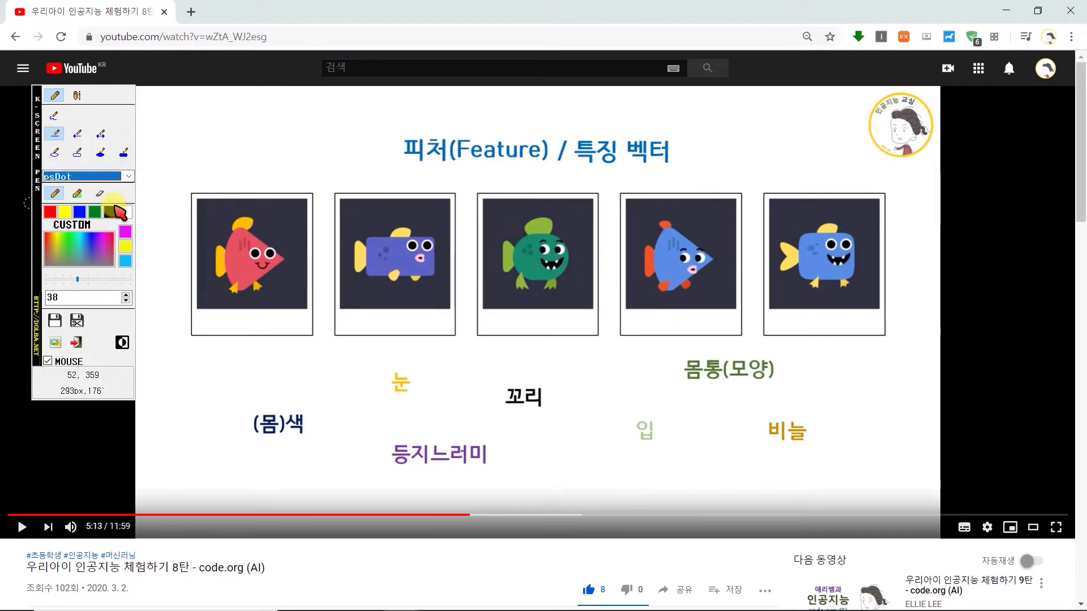
mouse_move(77, 279)
mouse_down()
mouse_move(62, 284)
mouse_move(60, 272)
mouse_up()
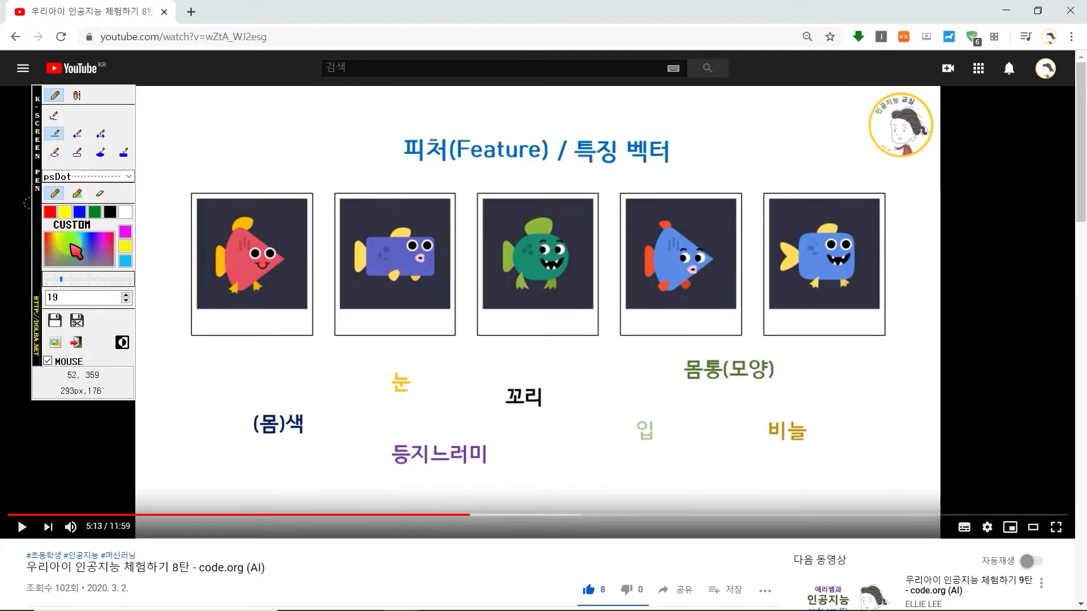
drag(216, 365, 536, 366)
drag(207, 168, 381, 168)
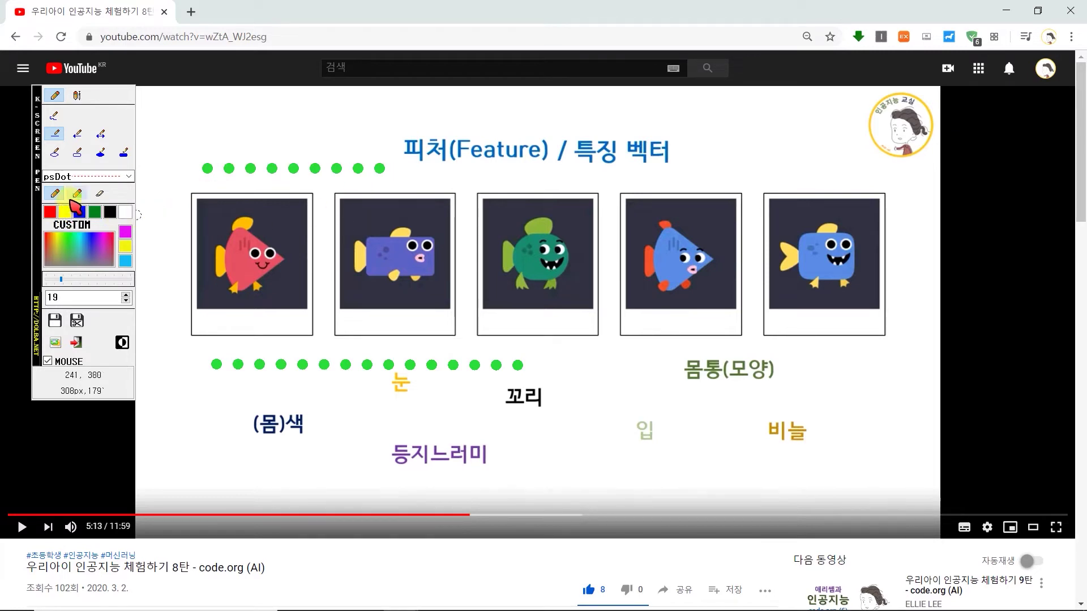
drag(60, 279, 51, 279)
drag(204, 151, 301, 151)
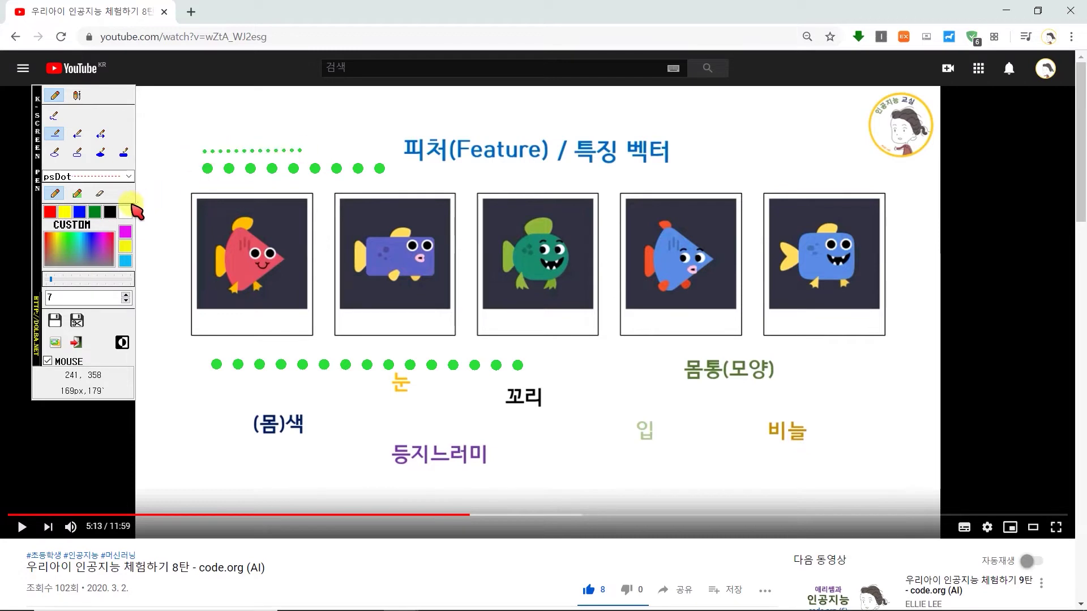
Step: Draw a light-green psDashDot straight line about 558 px long at width 7 across the upper edges of the first three fish pictures
click(129, 176)
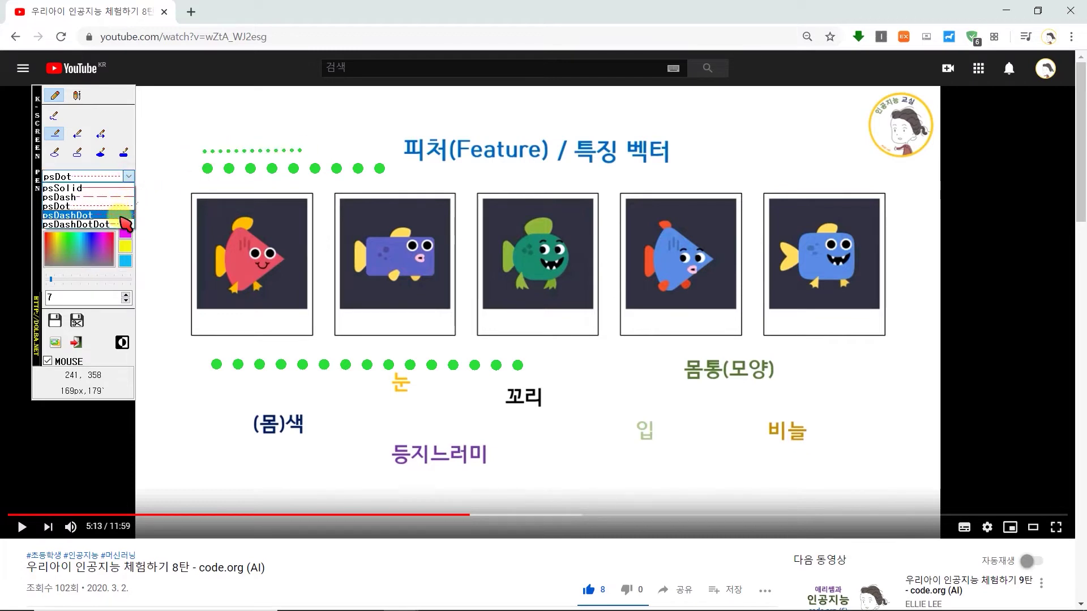
click(113, 206)
drag(242, 196, 562, 186)
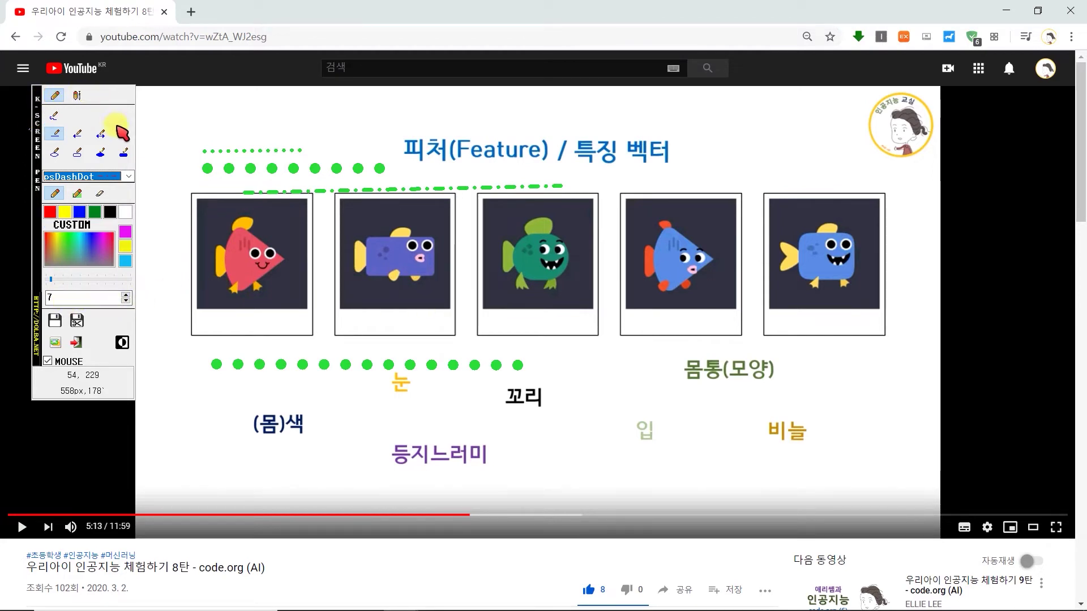
Step: Switch to text writing and set the text to size 31, Terminal font, bold and italic
click(77, 95)
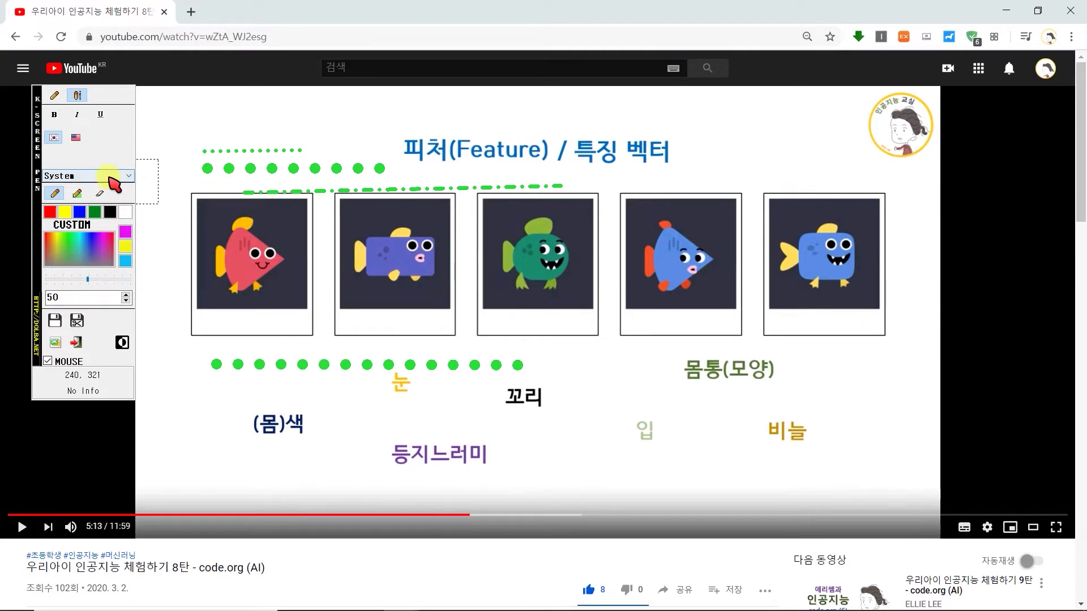
drag(87, 281, 72, 283)
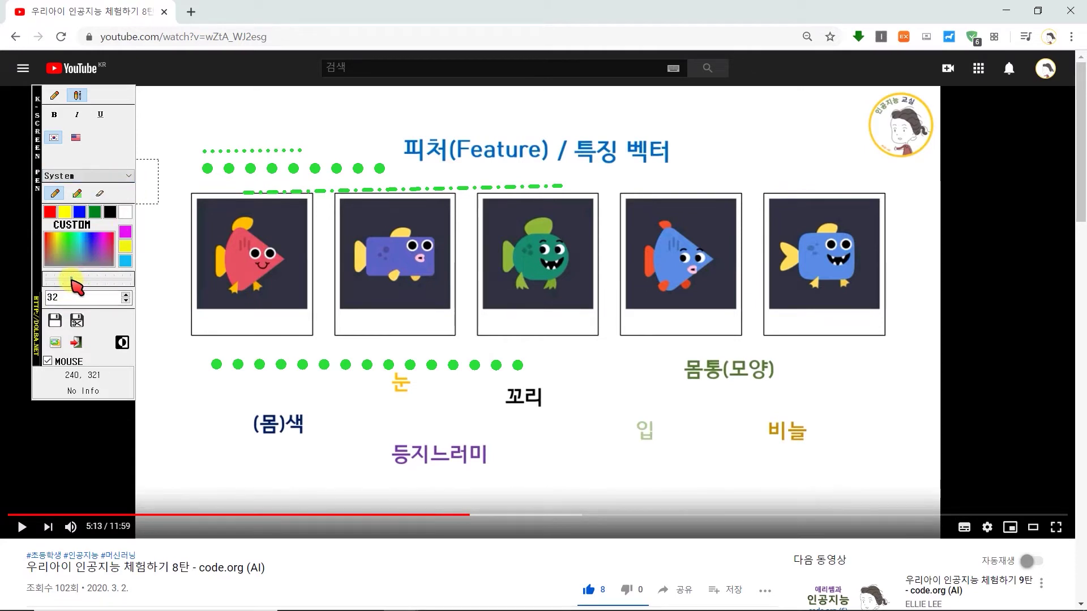
click(125, 176)
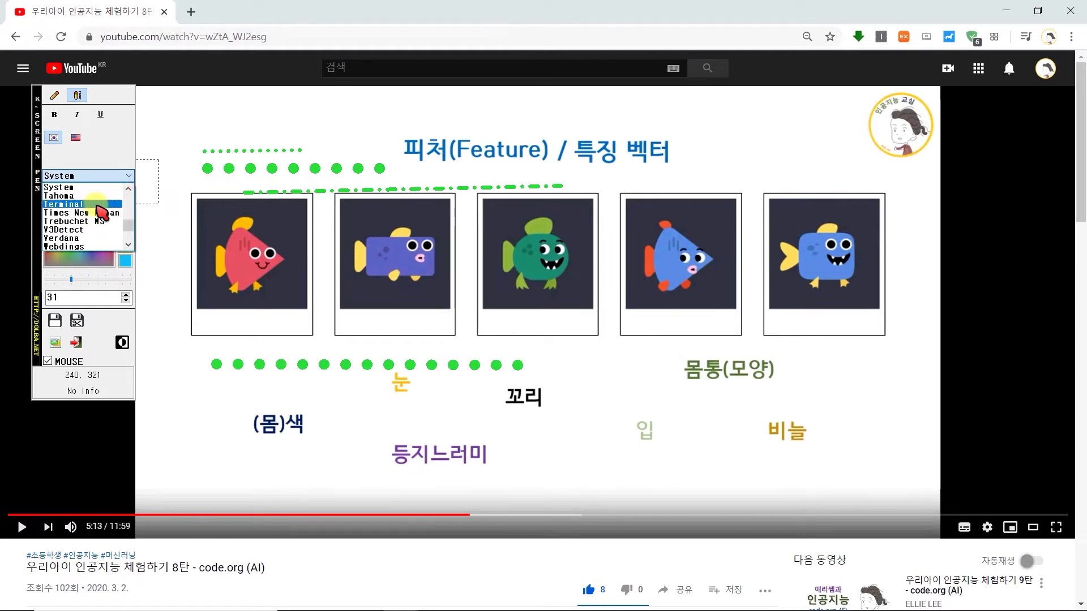
click(100, 205)
click(54, 114)
click(78, 114)
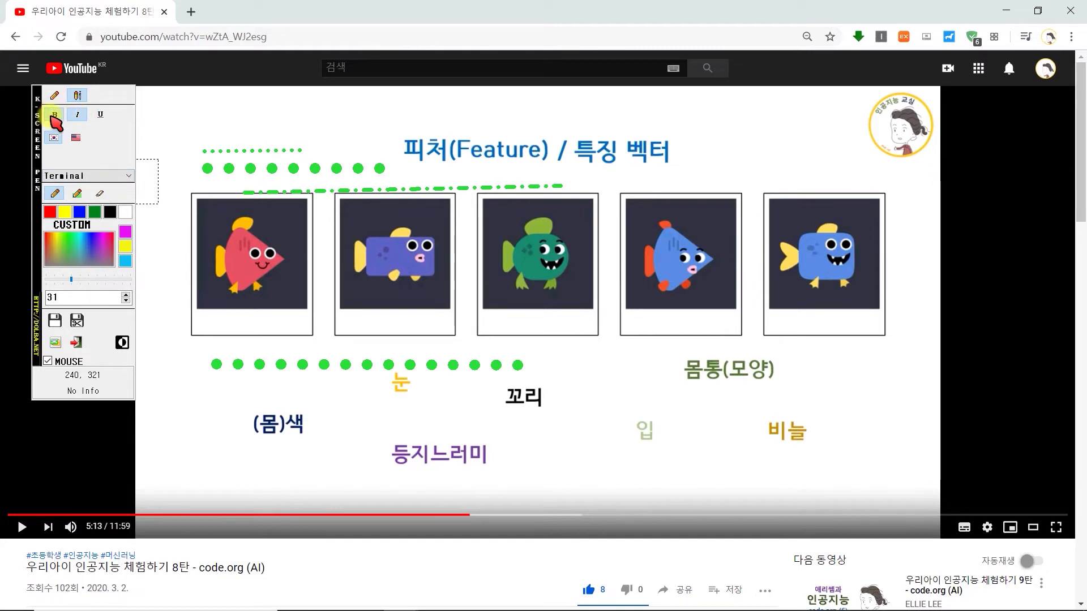
Step: Write 안녕하세요., 특징백터 and 인공지능 on three lines beside the slide title, colour the text blue, and return to pen drawing
click(234, 129)
click(283, 115)
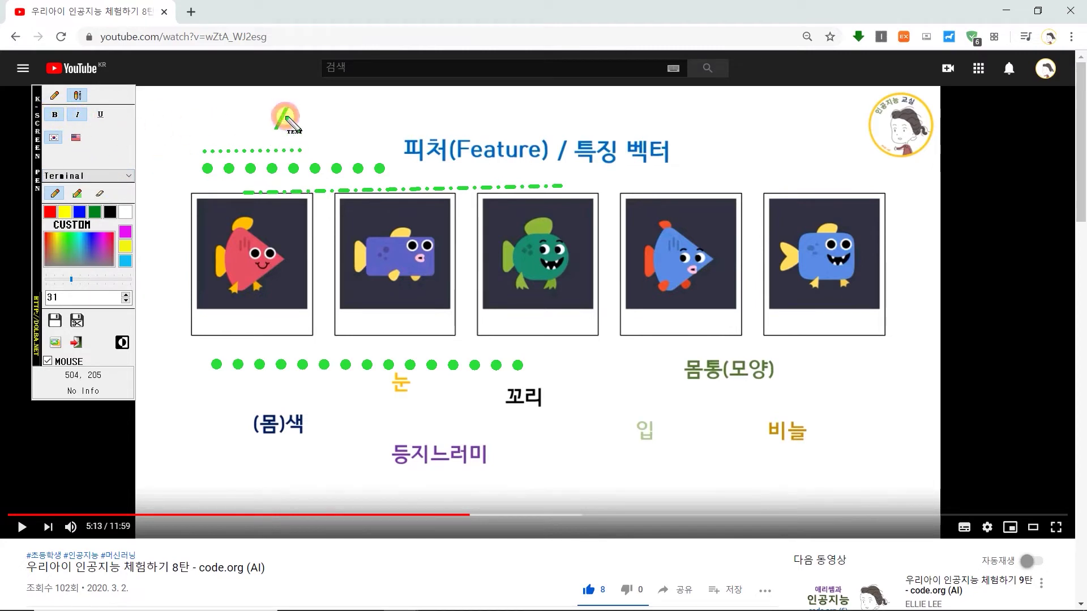
text(아)
text(녕하세요.)
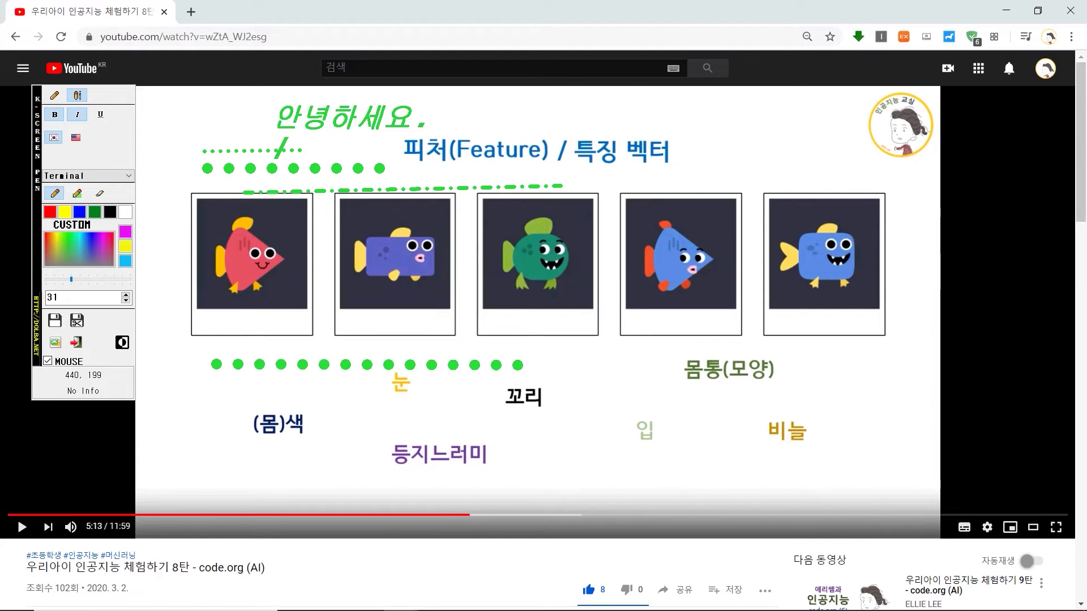
text(특징)
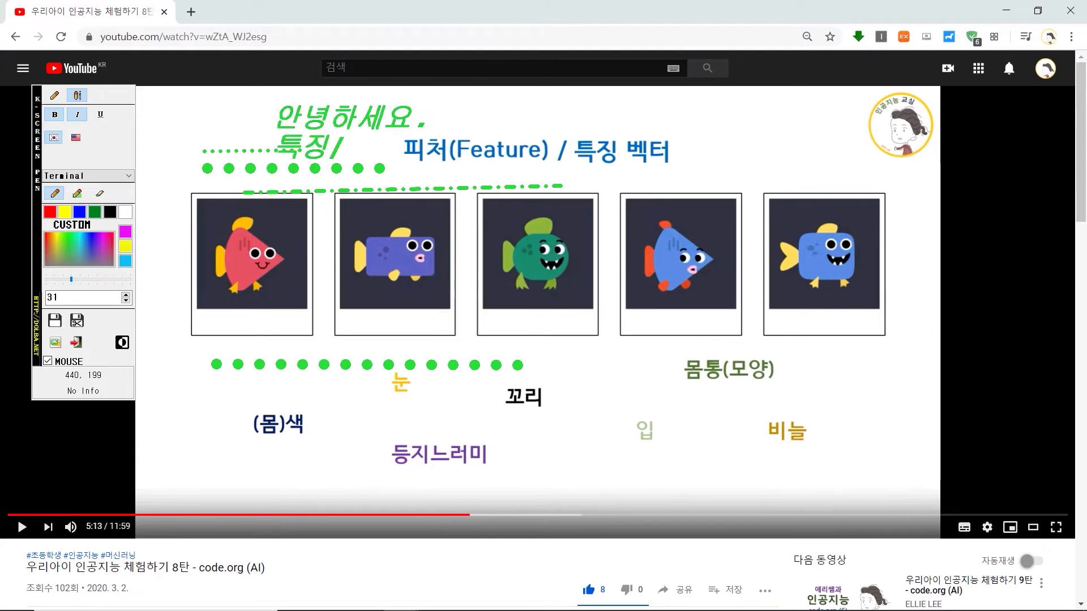
text(벡터인공지능)
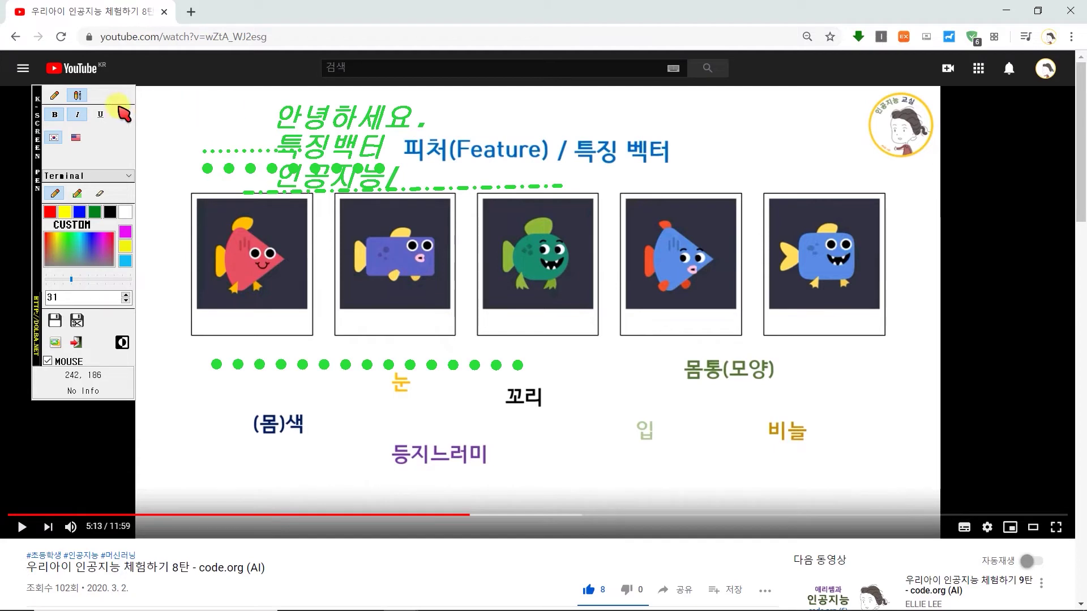
click(81, 212)
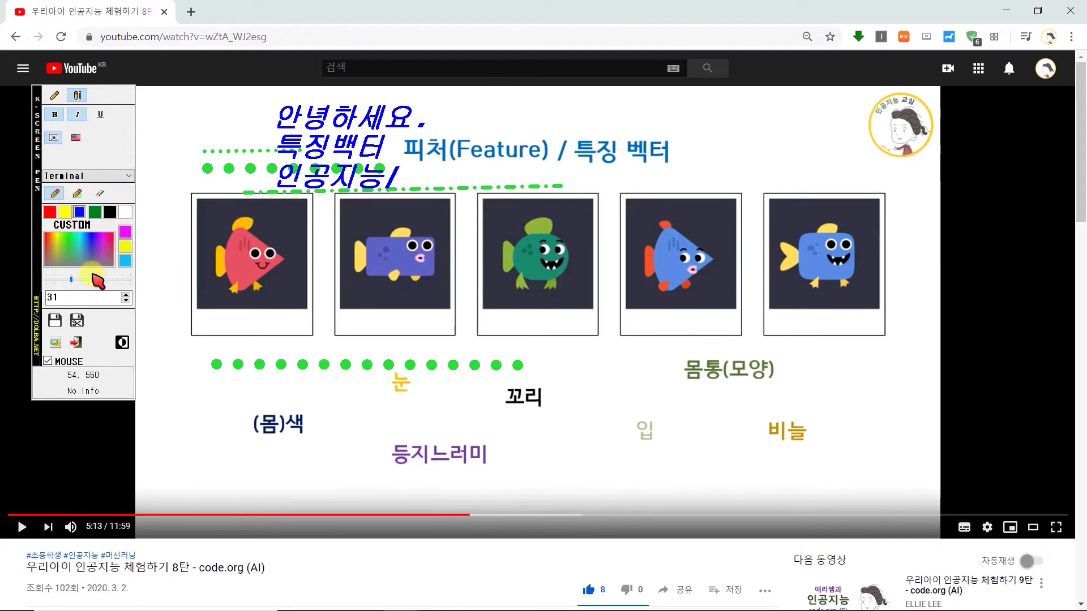
click(56, 94)
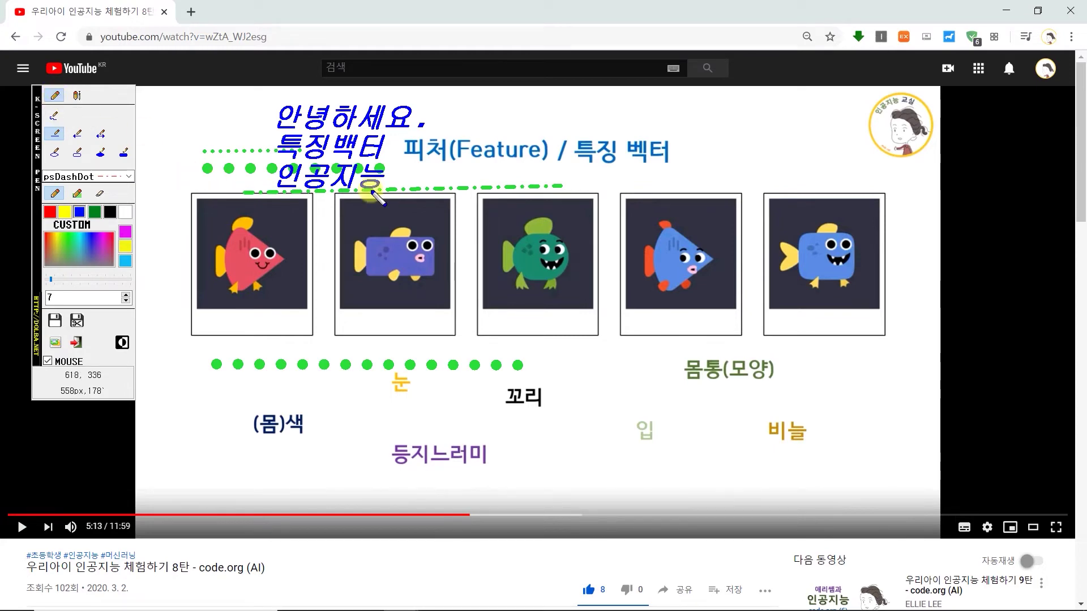
Step: Magnify the annotated fish slide and return to the full view, trying it in different areas
scroll(701, 170, up, 3)
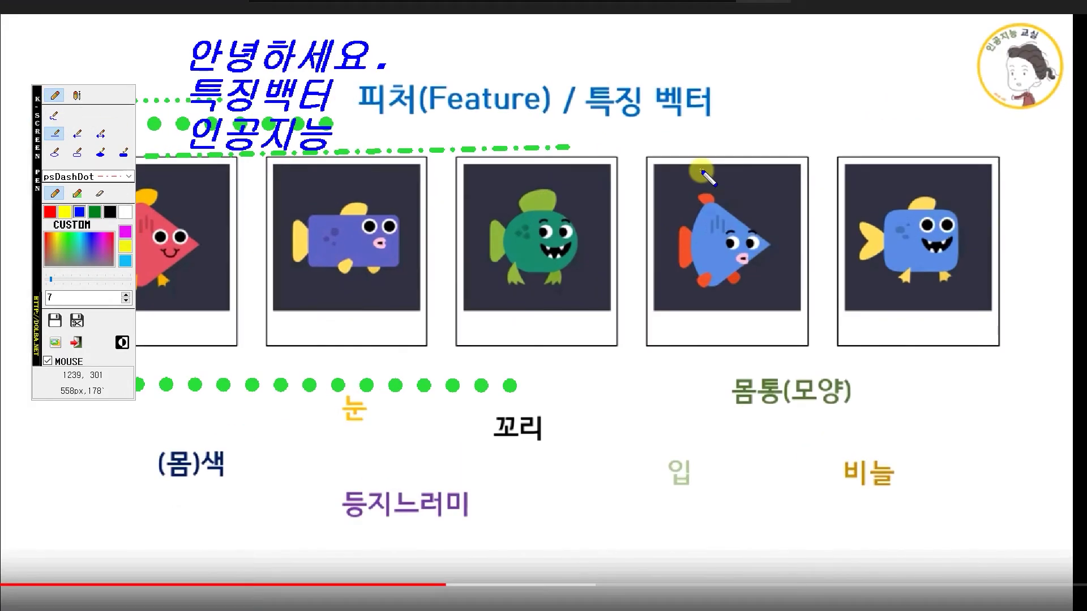
scroll(701, 170, up, 4)
scroll(702, 170, down, 4)
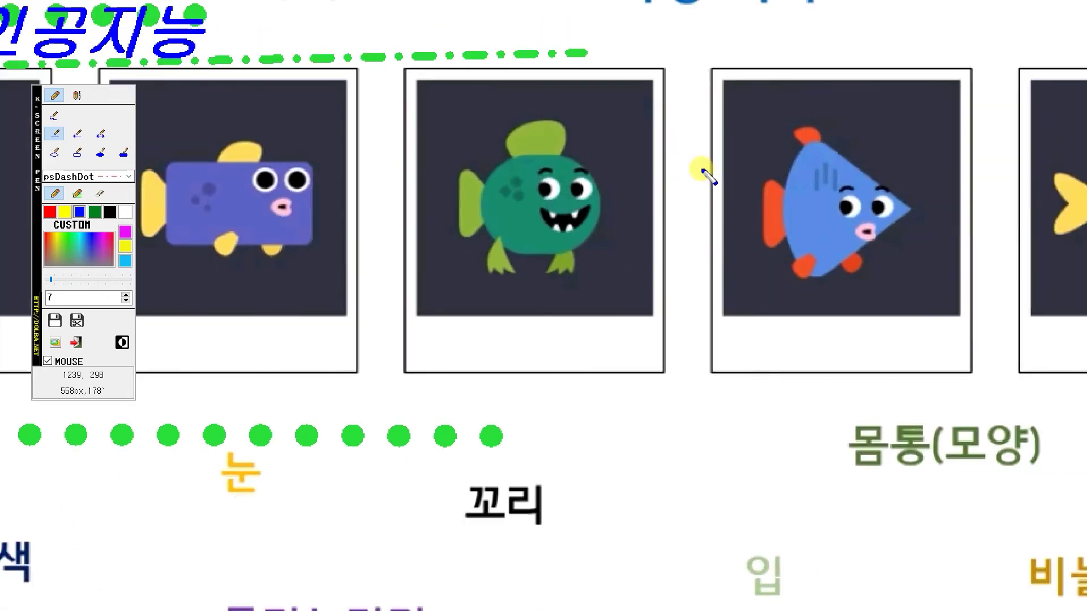
scroll(701, 169, down, 4)
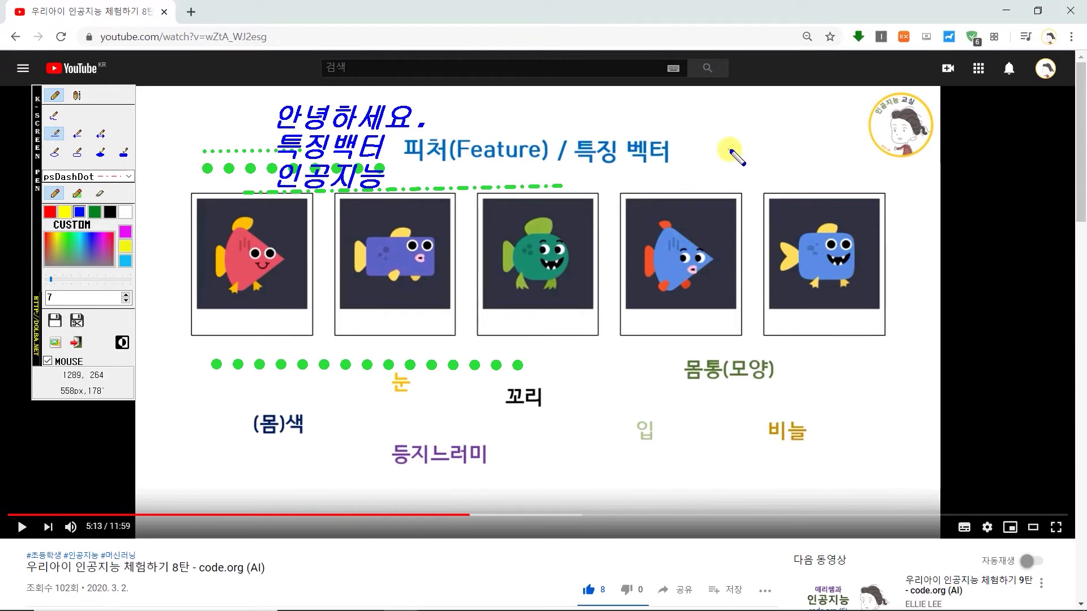
scroll(736, 157, up, 4)
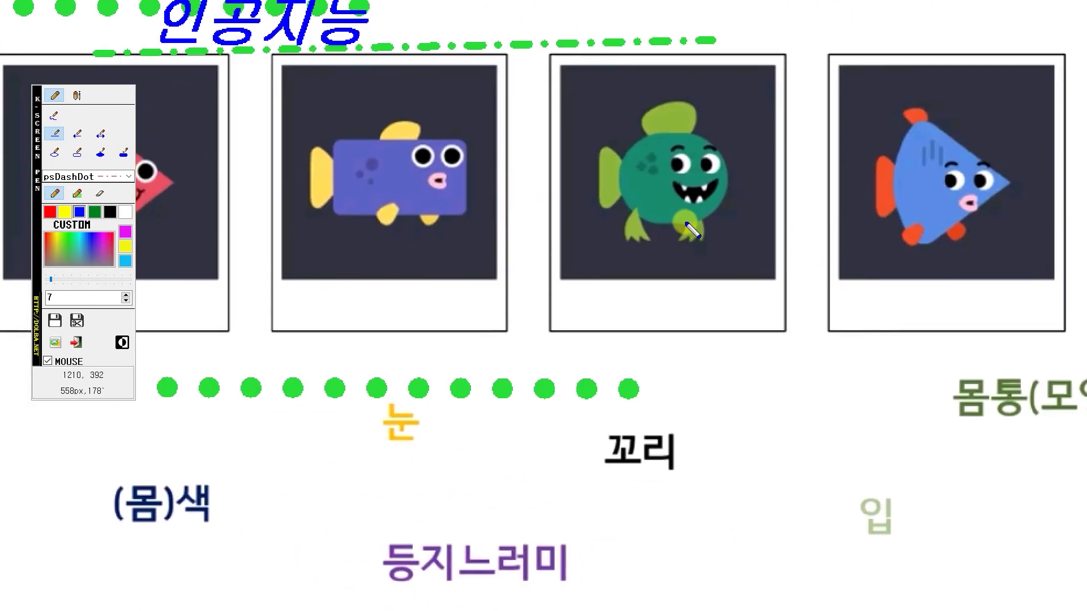
scroll(691, 229, down, 4)
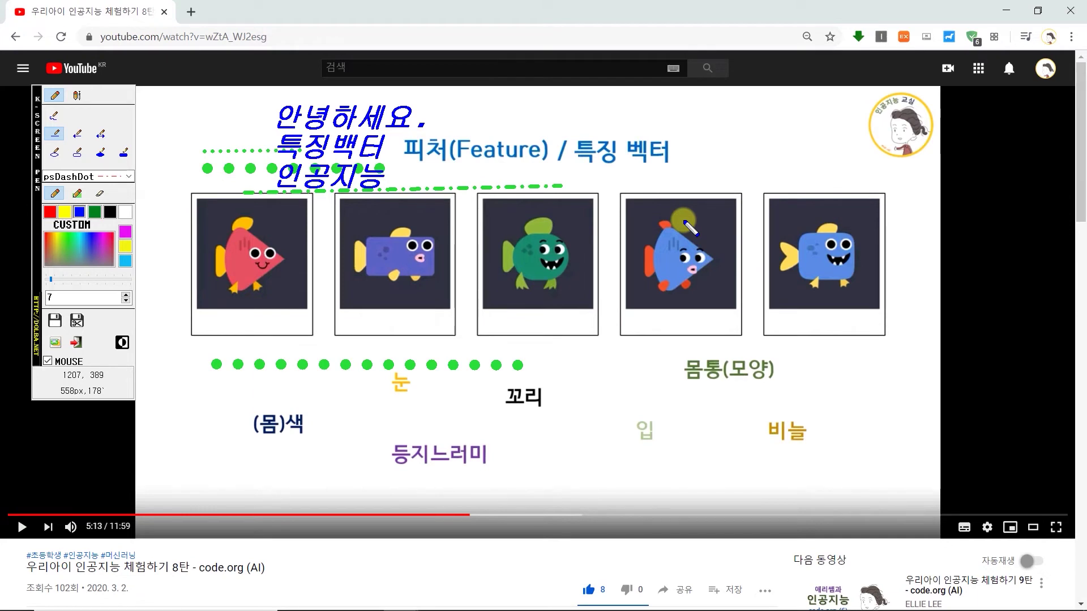
Step: Clear all drawings and draw a blue freehand squiggle at width 7 from above the first fish to the start of the slide title
key(Delete)
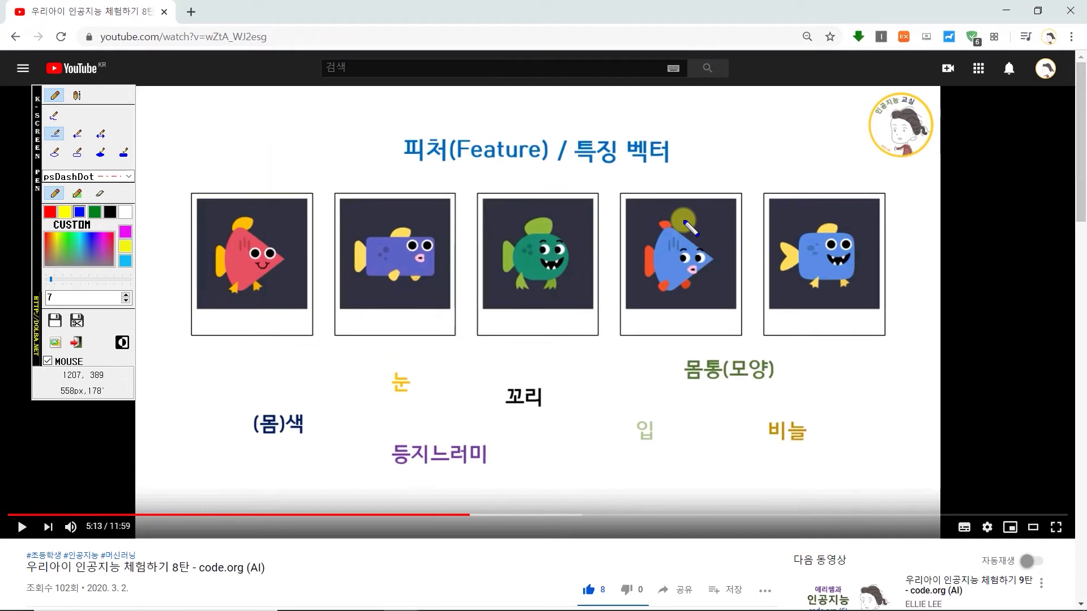
click(54, 115)
mouse_move(232, 127)
mouse_down()
mouse_move(217, 149)
mouse_move(268, 135)
mouse_move(269, 178)
mouse_move(381, 180)
mouse_move(379, 131)
mouse_move(441, 137)
mouse_up()
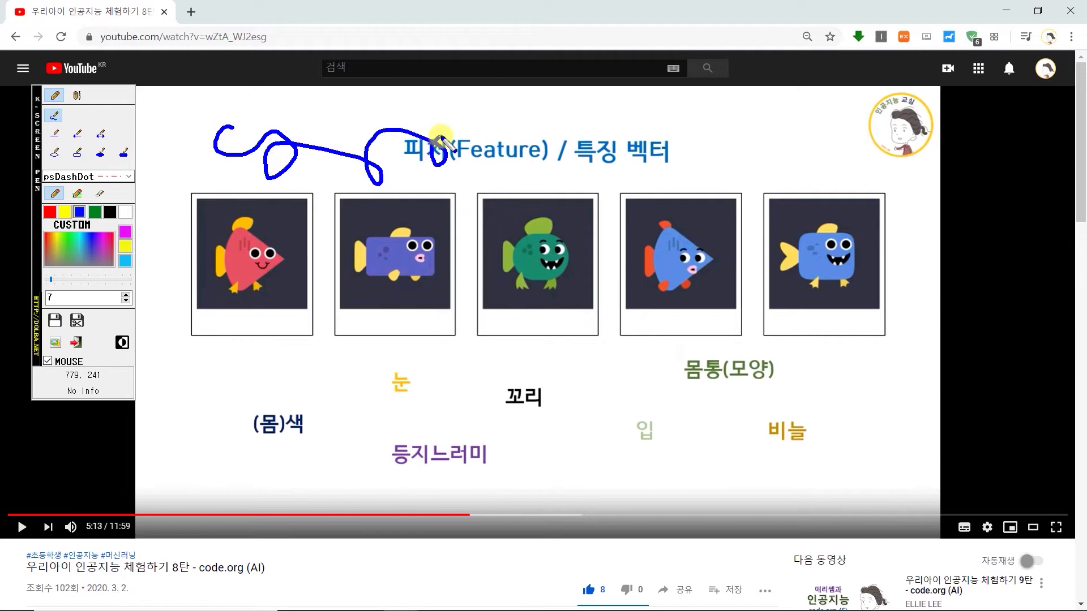
Step: Clear the blue squiggle from the screen and undo the clearing
right_click(441, 136)
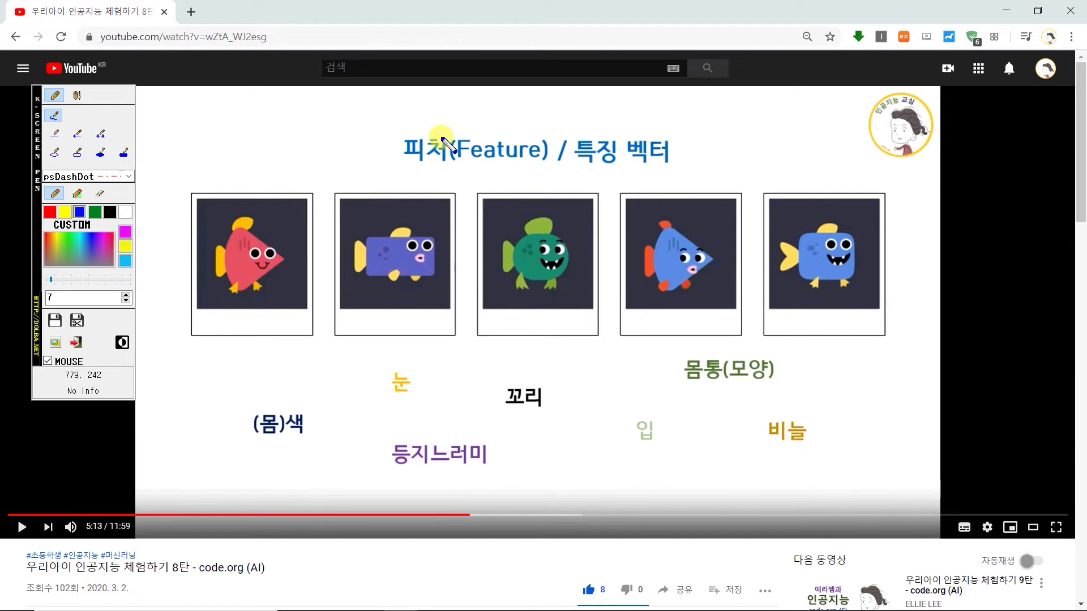
key(ctrl+z)
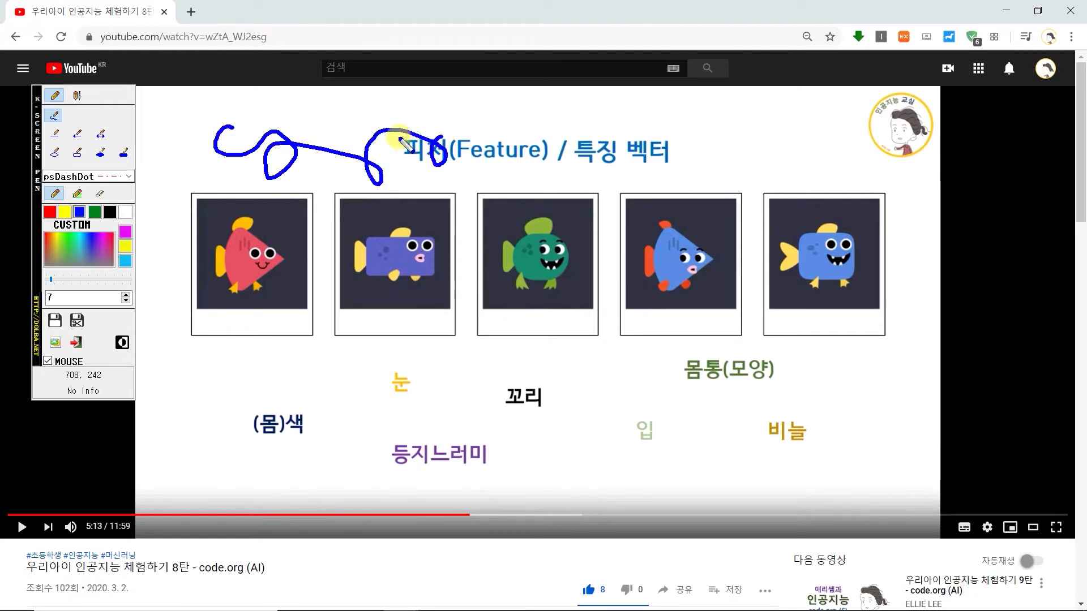
Step: Examine the list of commands that can be given hotkeys in the Environment settings, and close it without changes
right_click(120, 113)
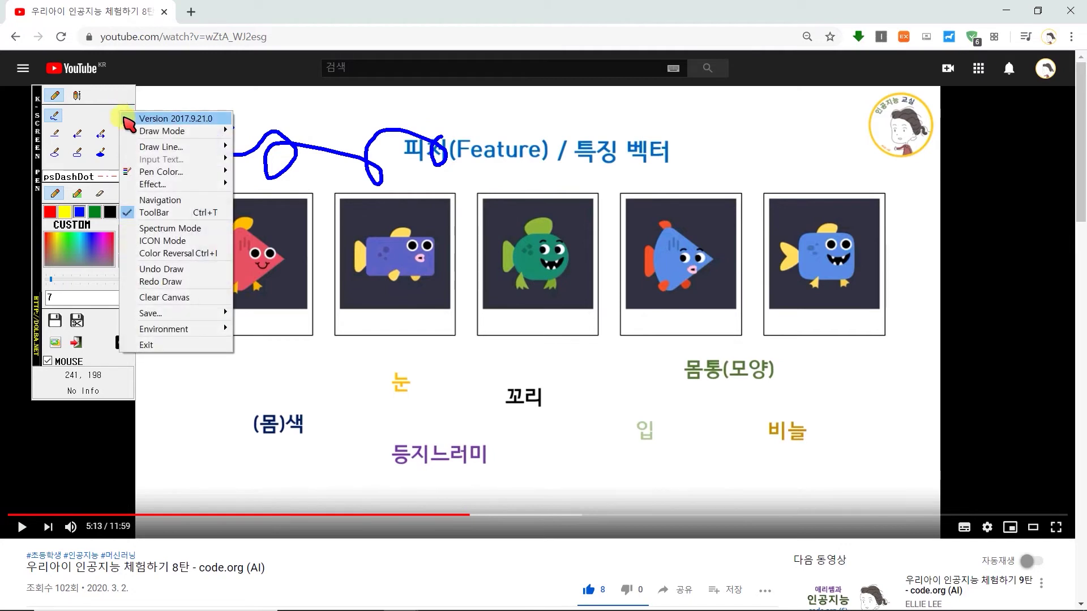
mouse_move(148, 330)
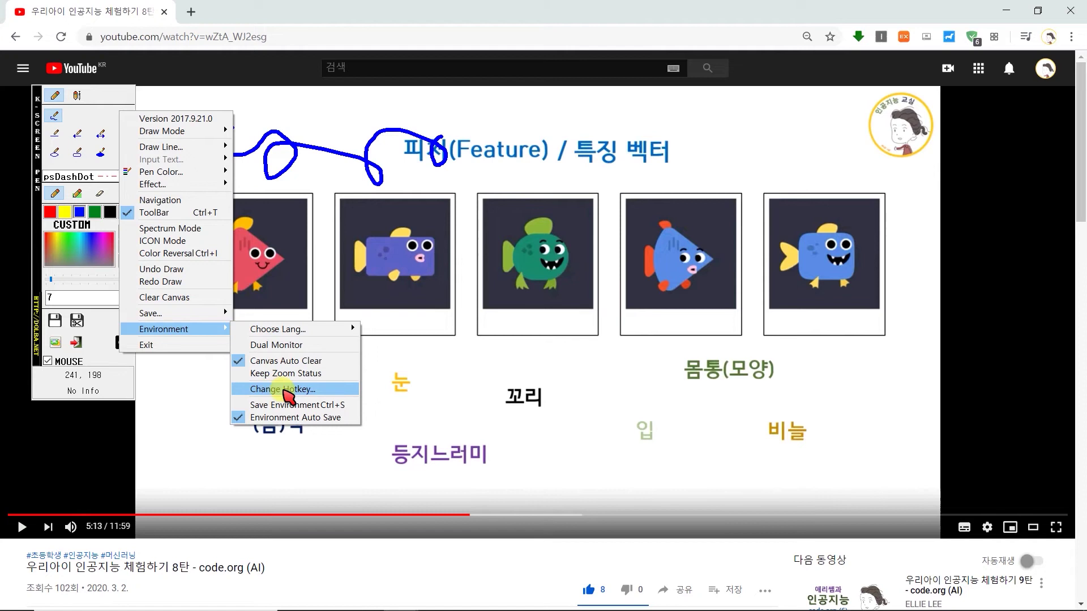
click(298, 390)
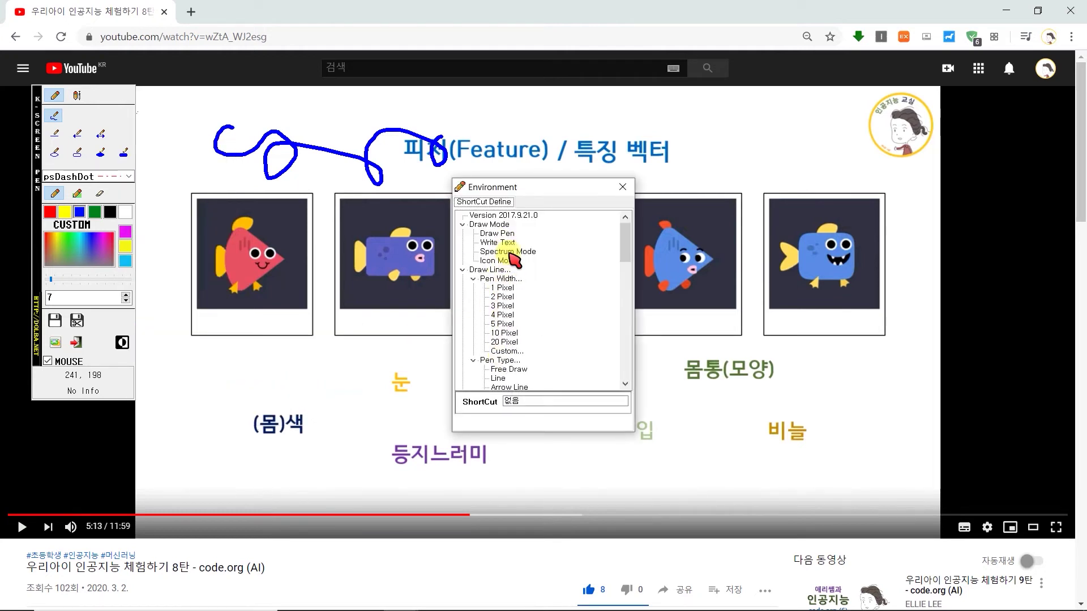
scroll(510, 277, down, 7)
scroll(520, 315, down, 8)
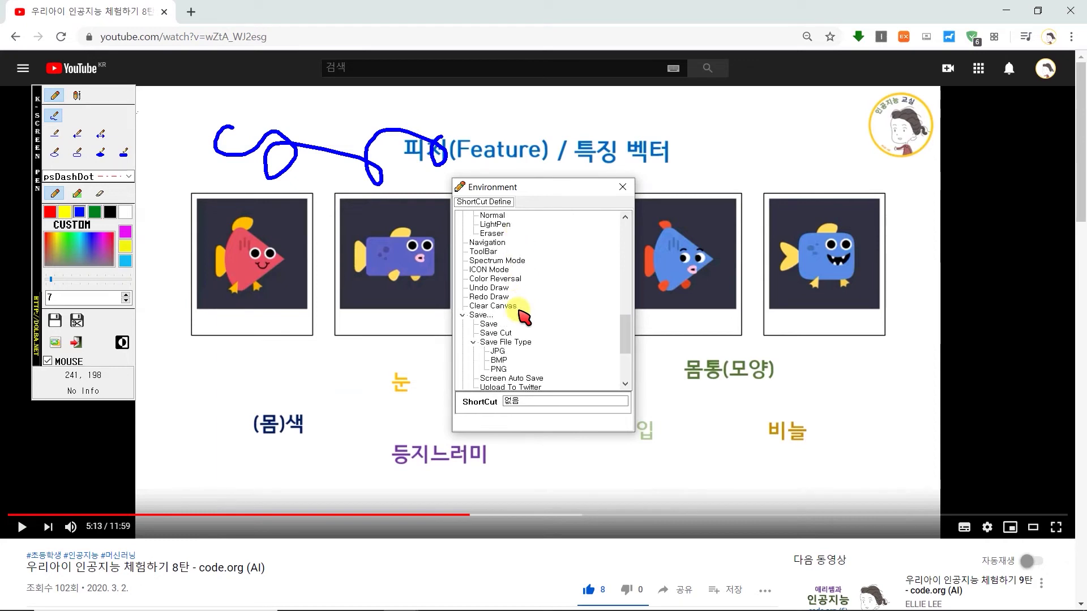
scroll(520, 314, down, 4)
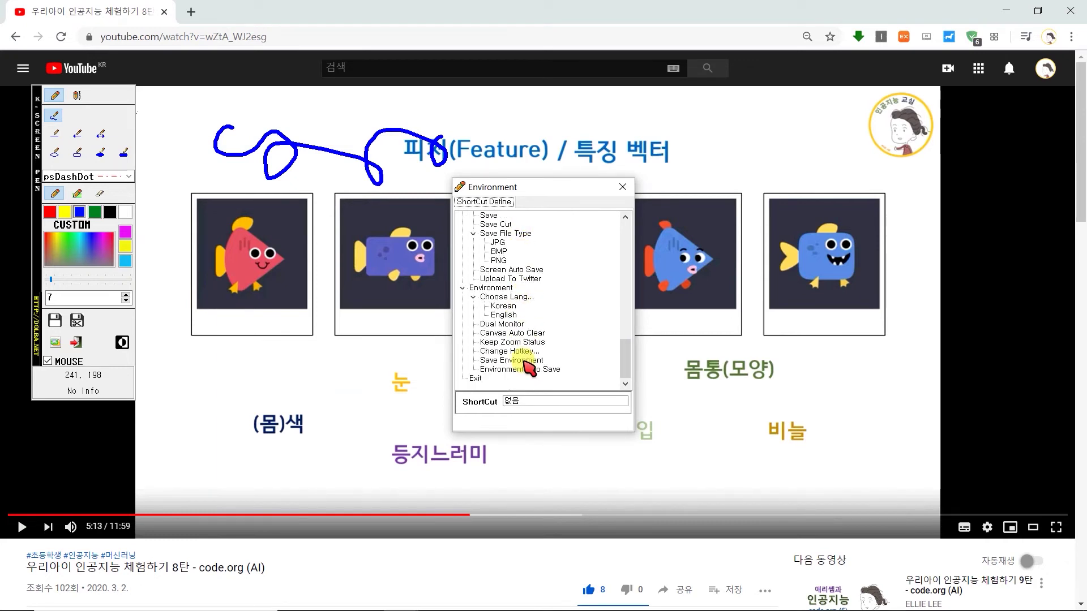
scroll(524, 360, down, 3)
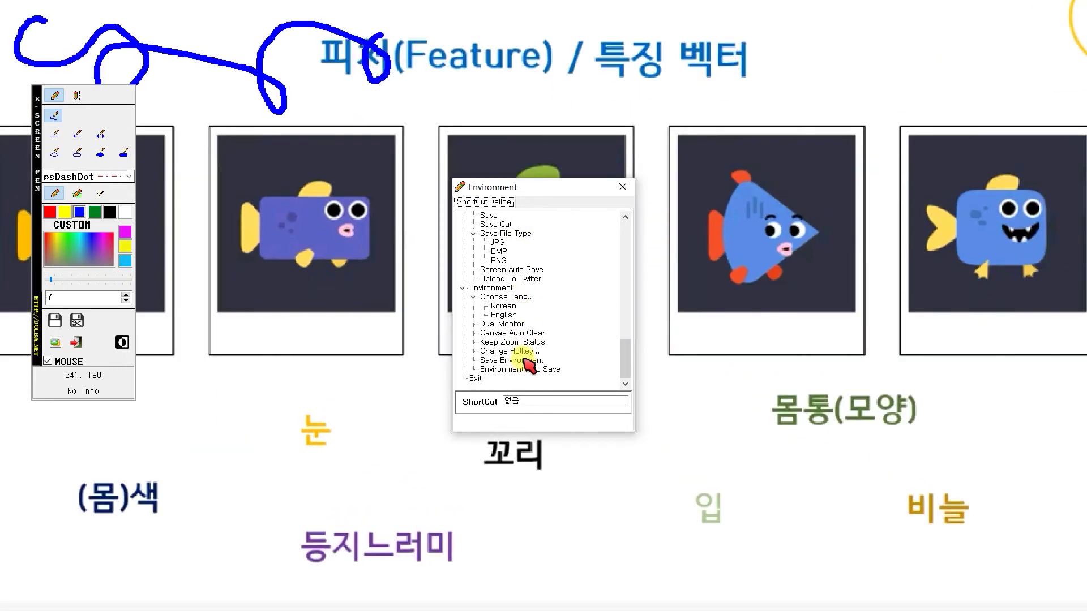
click(623, 187)
scroll(572, 311, down, 1)
scroll(575, 310, up, 2)
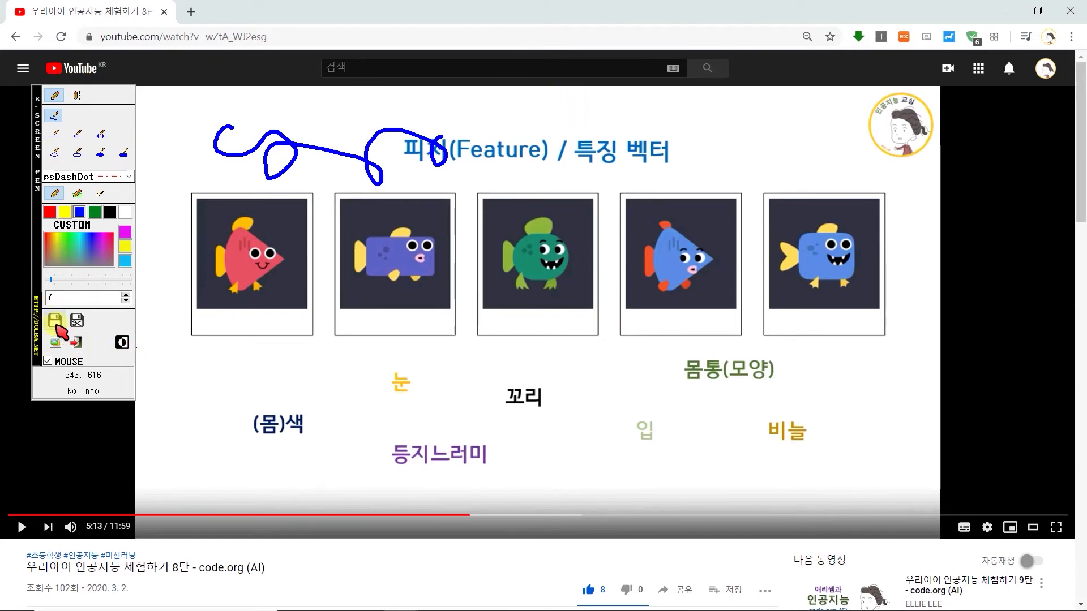
Step: Save a cut-out area of about 517 by 200 px around the blue squiggle as the JPEG file 1 on the desktop
click(80, 321)
drag(199, 103, 491, 216)
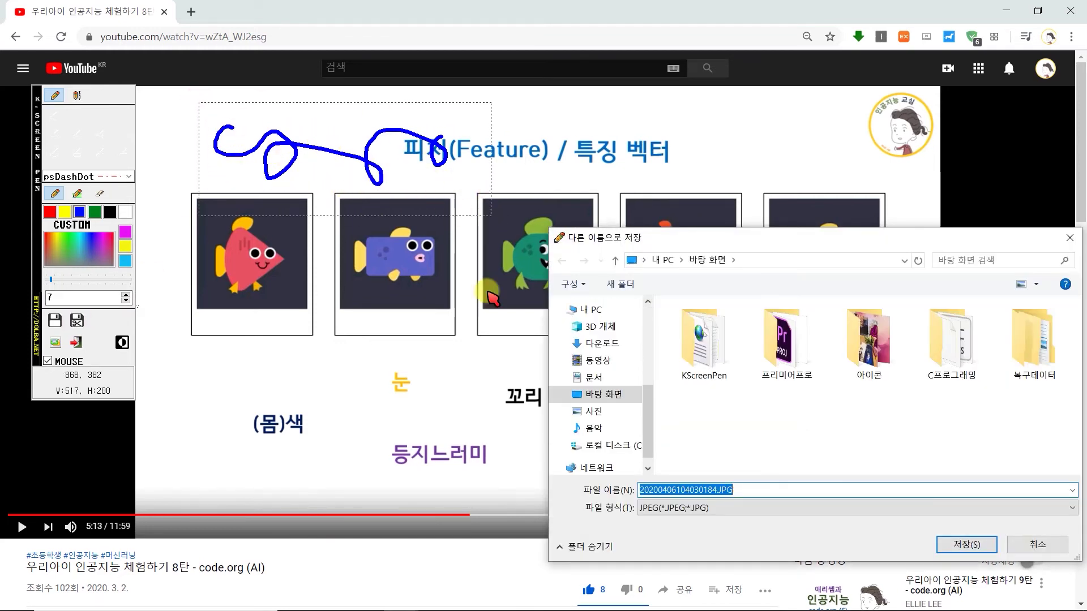
text(1)
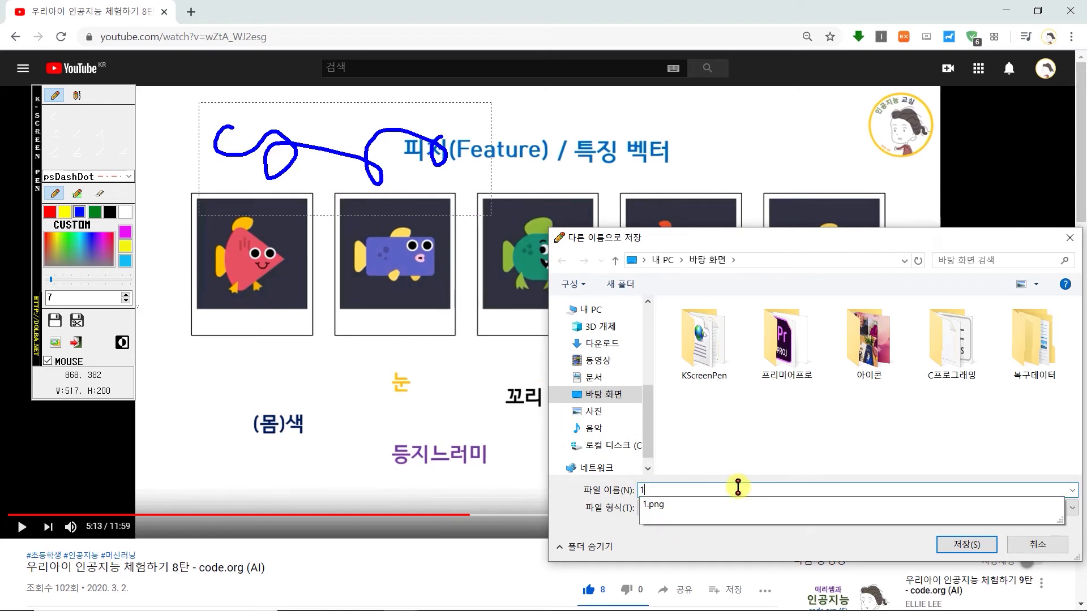
click(958, 558)
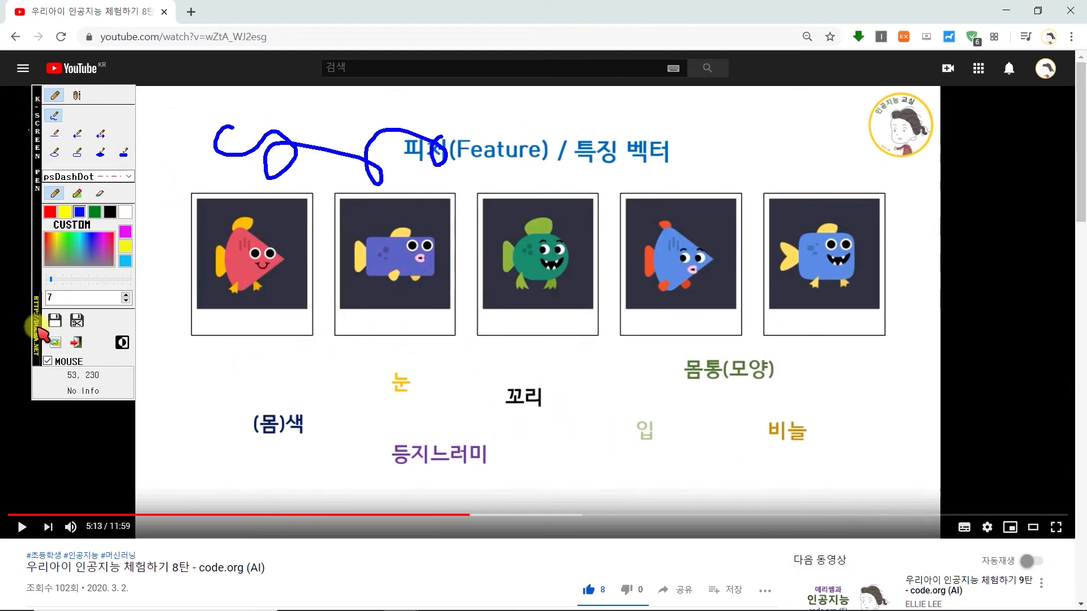
Step: Hide the pen toolbar and save the whole annotated screen as the JPEG file 2 on the desktop
click(43, 99)
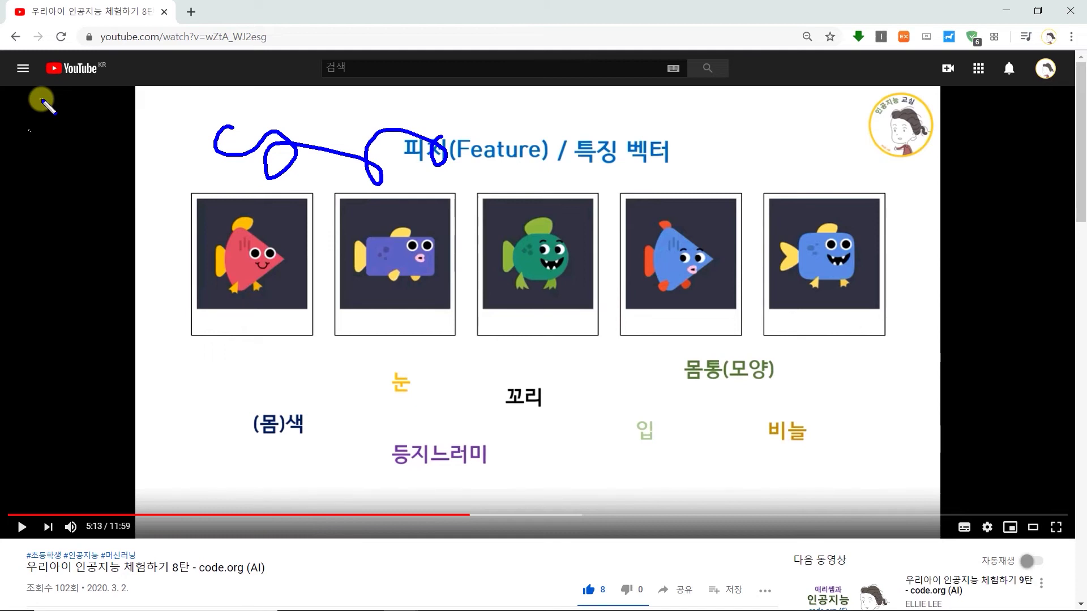
key(ctrl+s)
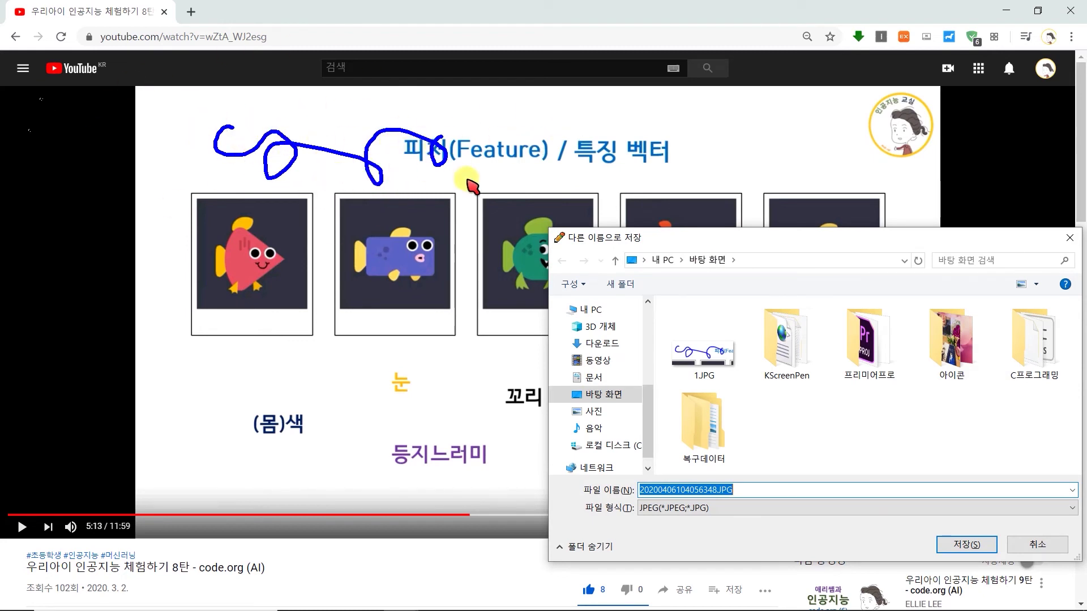
text(2)
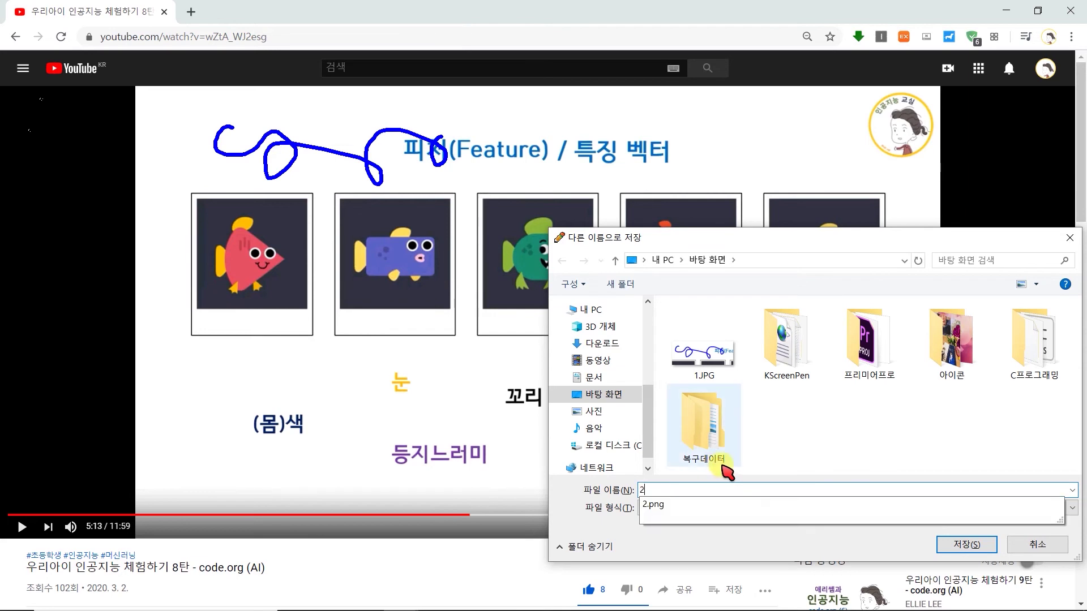
key(Return)
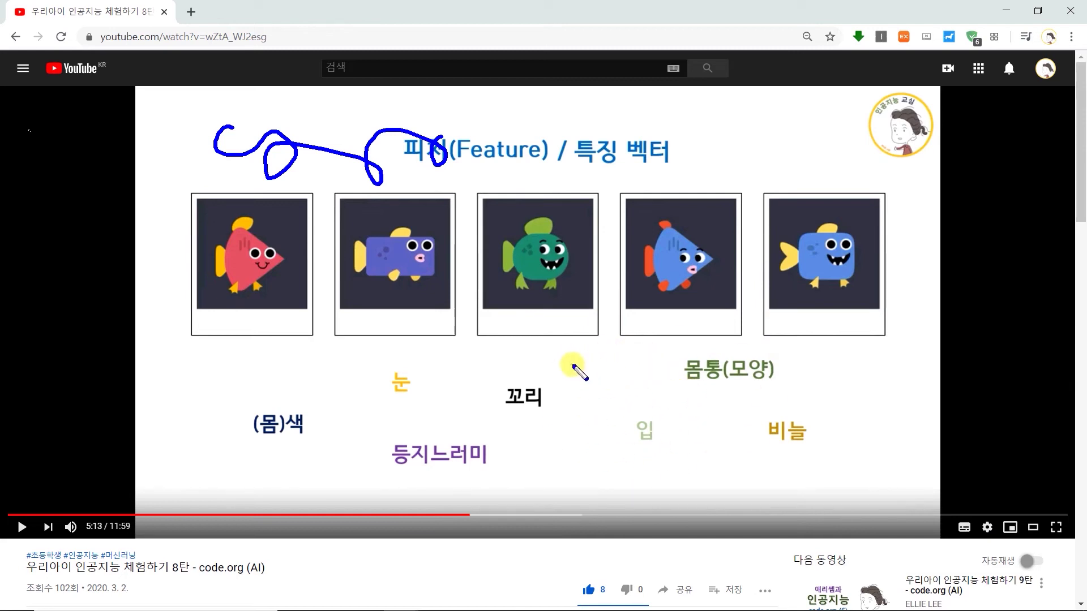
Step: Bring back the pen toolbar and reverse the screen colours three times, each time restoring the original colours
right_click(667, 436)
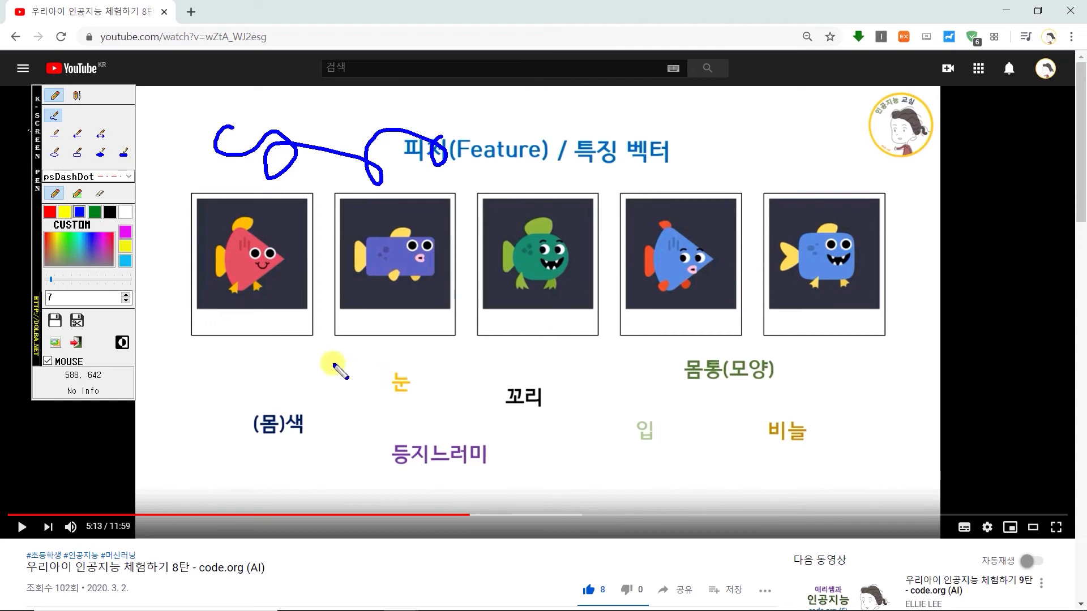
click(121, 341)
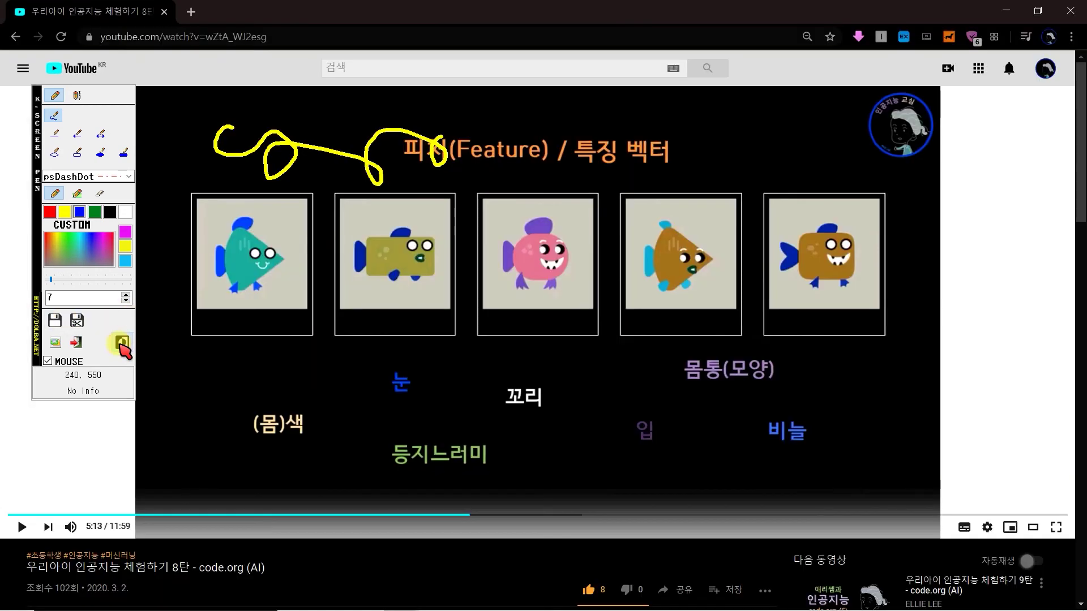
click(121, 342)
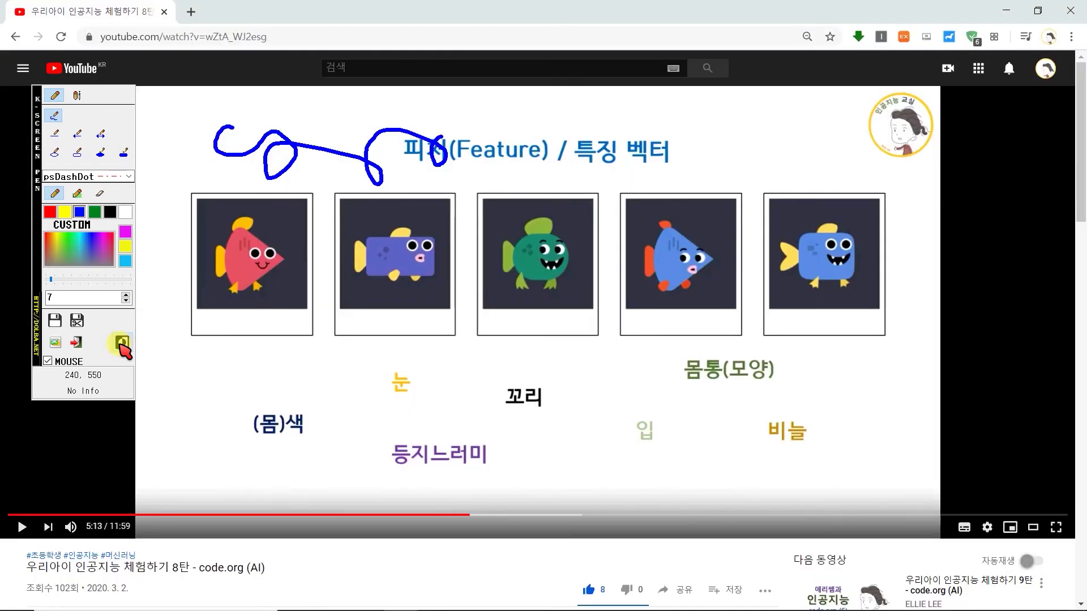
click(121, 342)
click(121, 342)
click(121, 341)
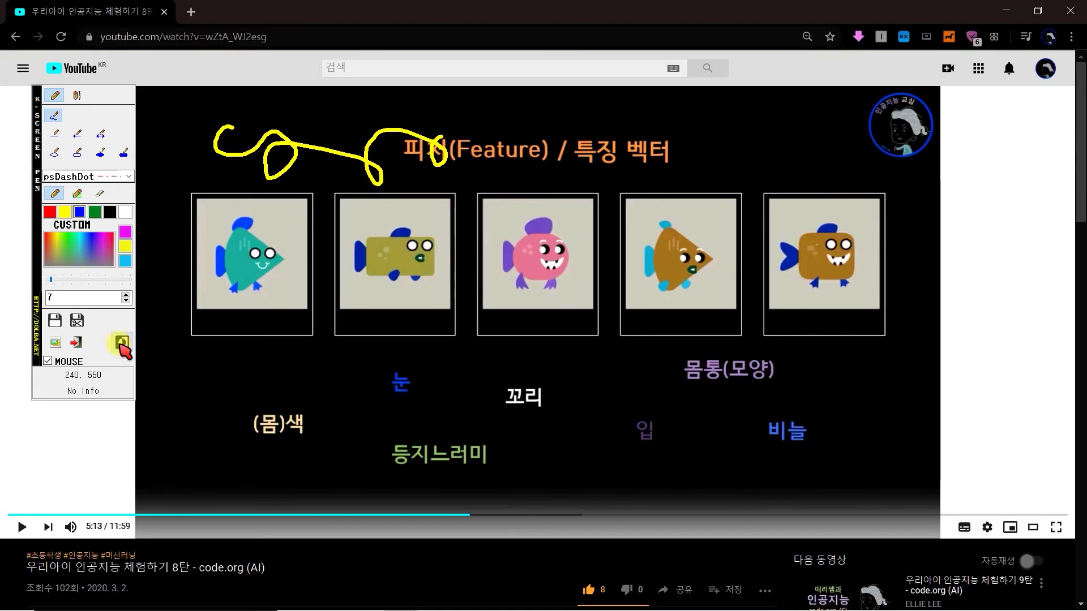
click(121, 342)
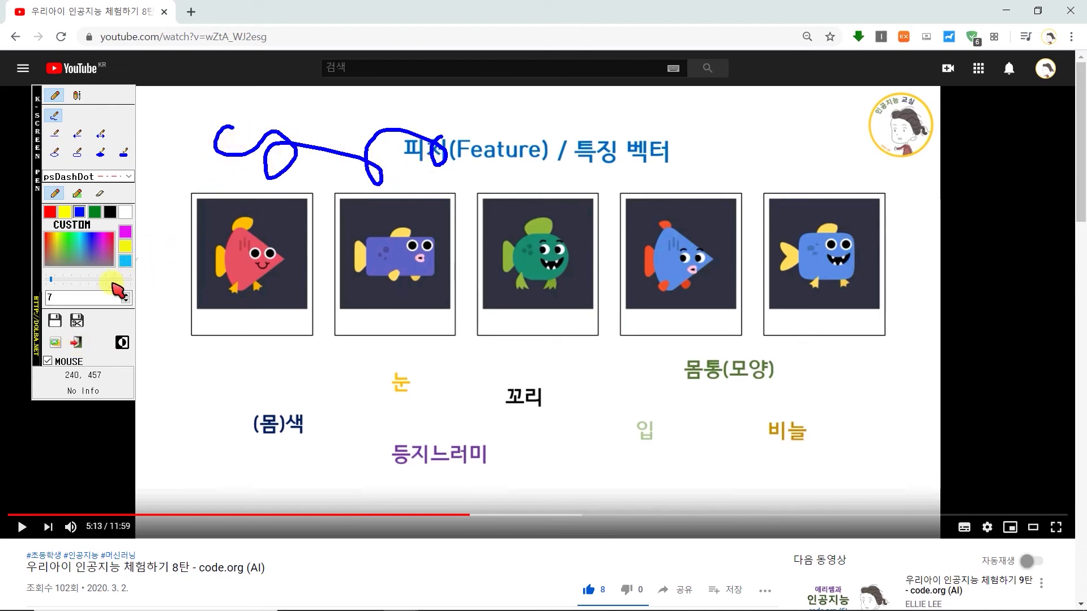
Step: Collapse the pen to its floating icon with the squiggle kept and restore it, and exit drawing mode and start it again
click(56, 341)
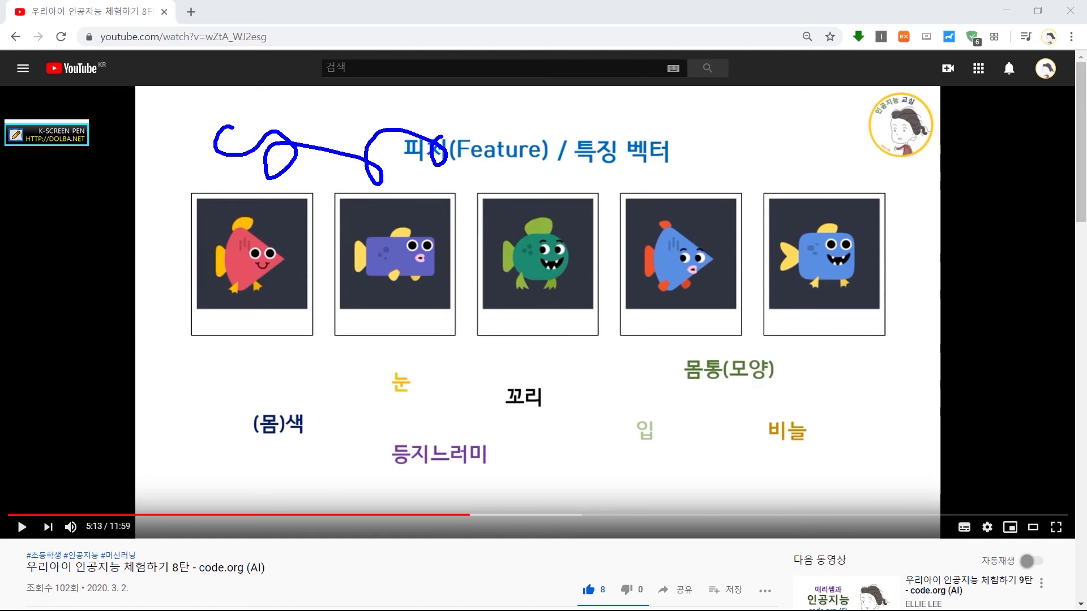
click(16, 135)
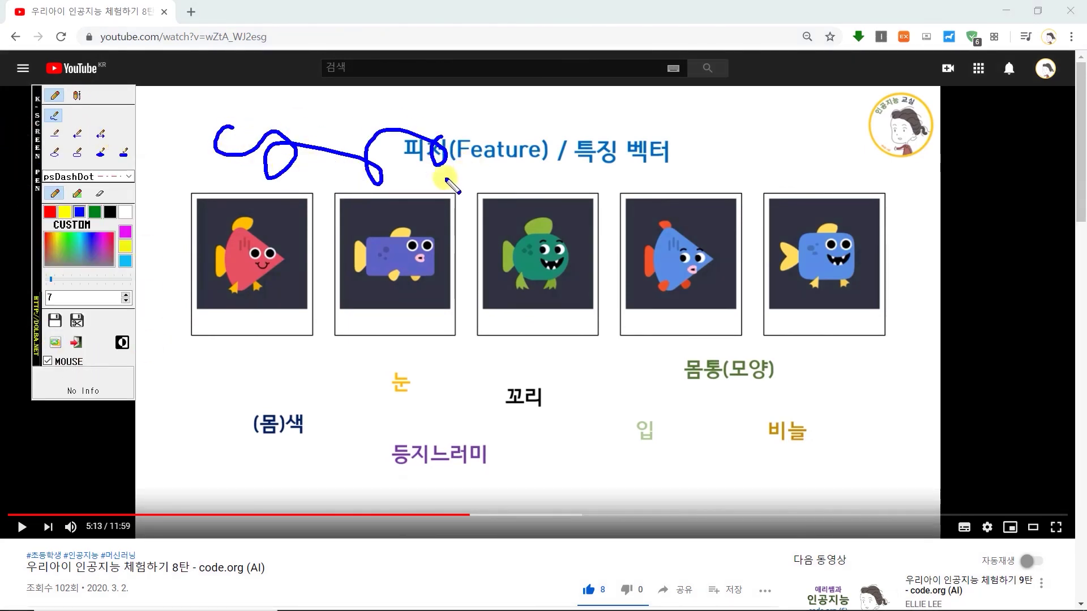
click(76, 343)
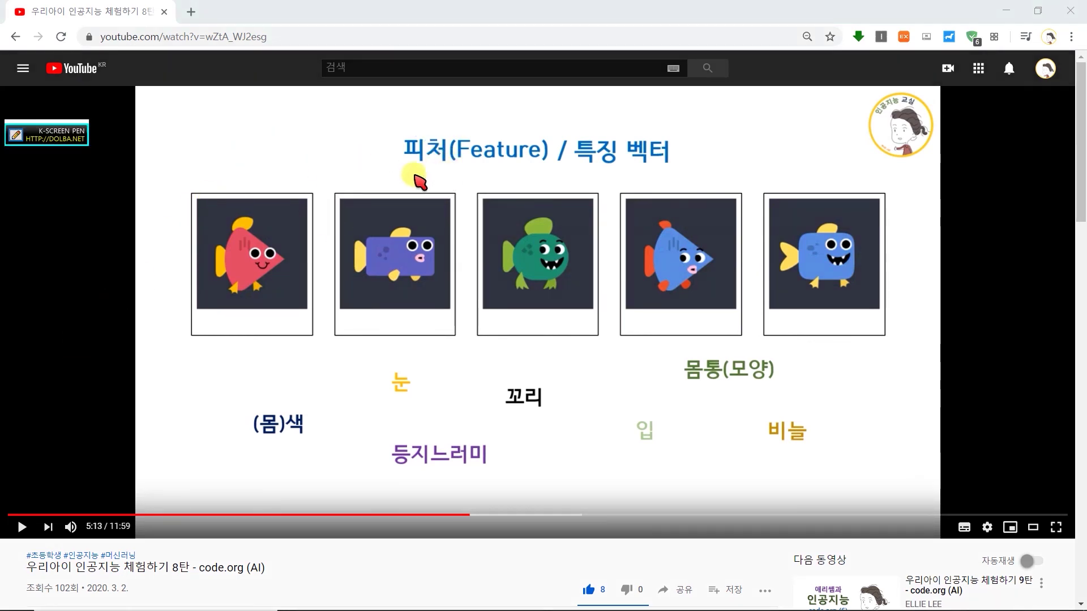
click(7, 135)
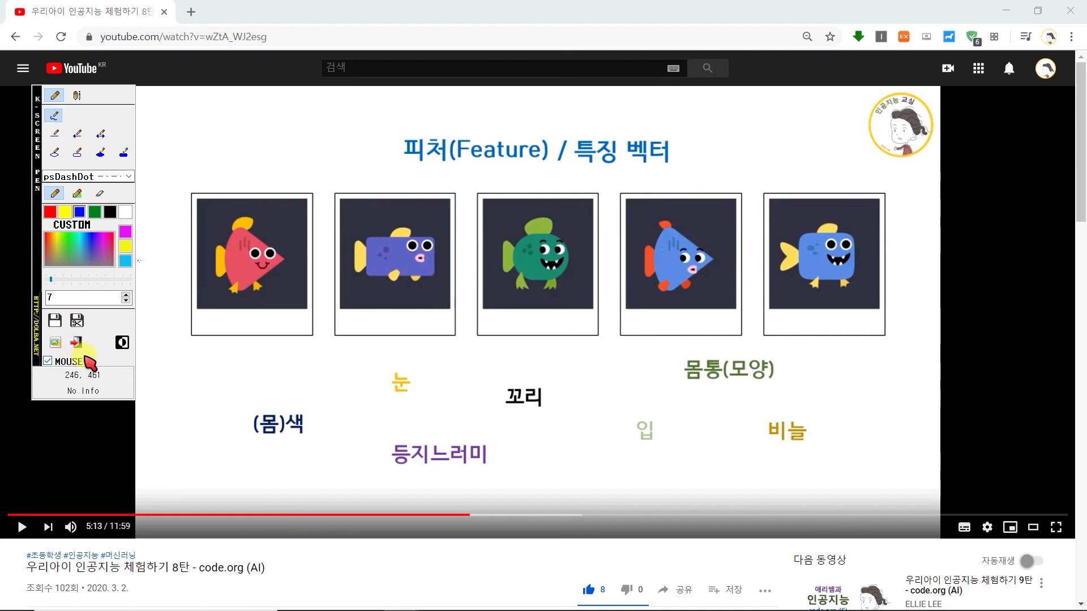
Step: Open the pen's Environment options to examine the available settings
right_click(116, 117)
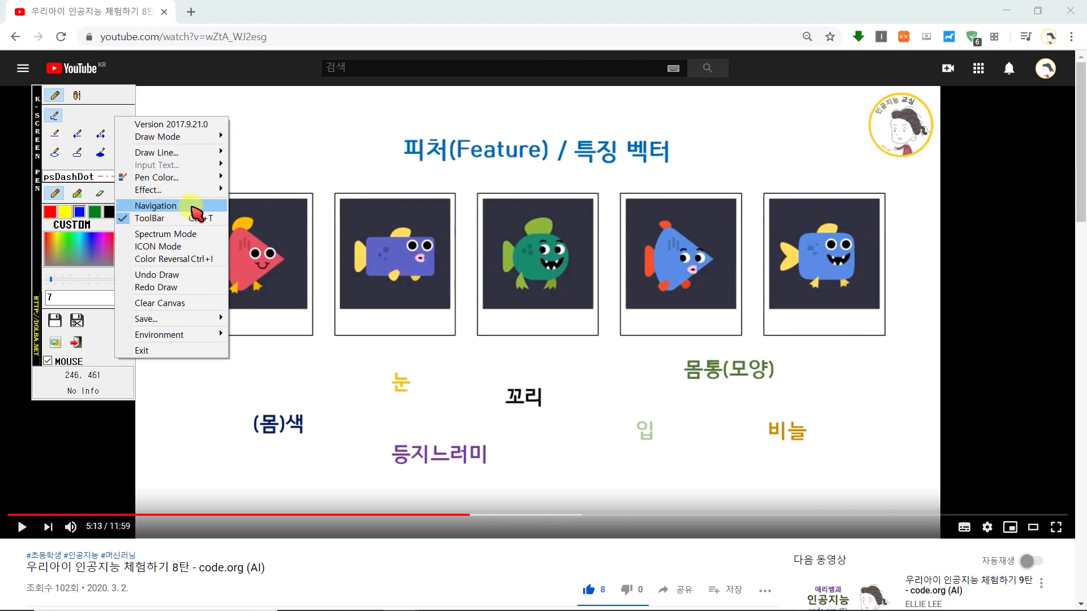
mouse_move(192, 335)
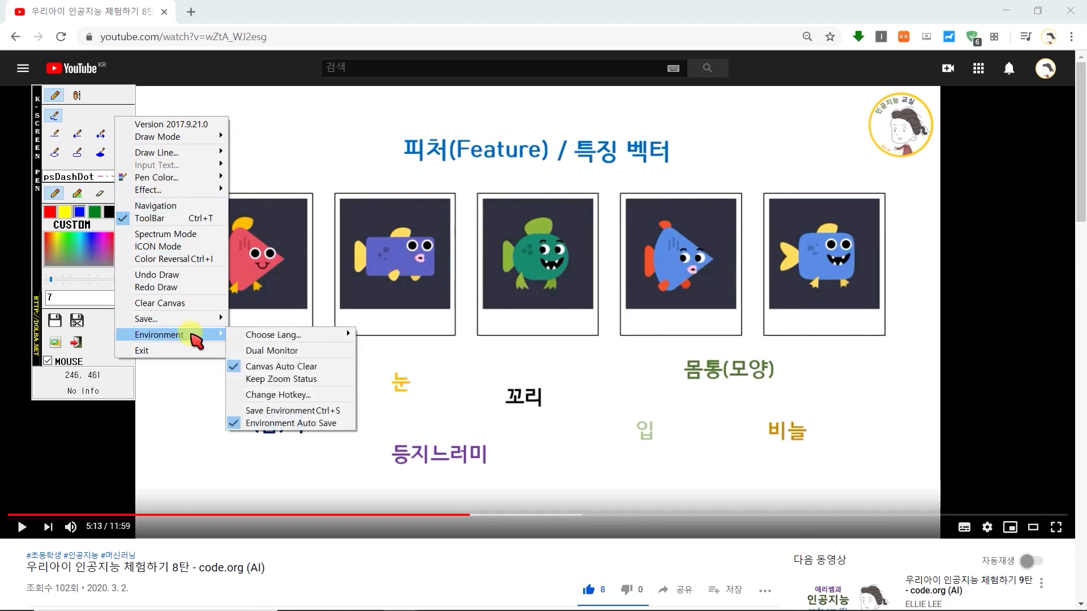